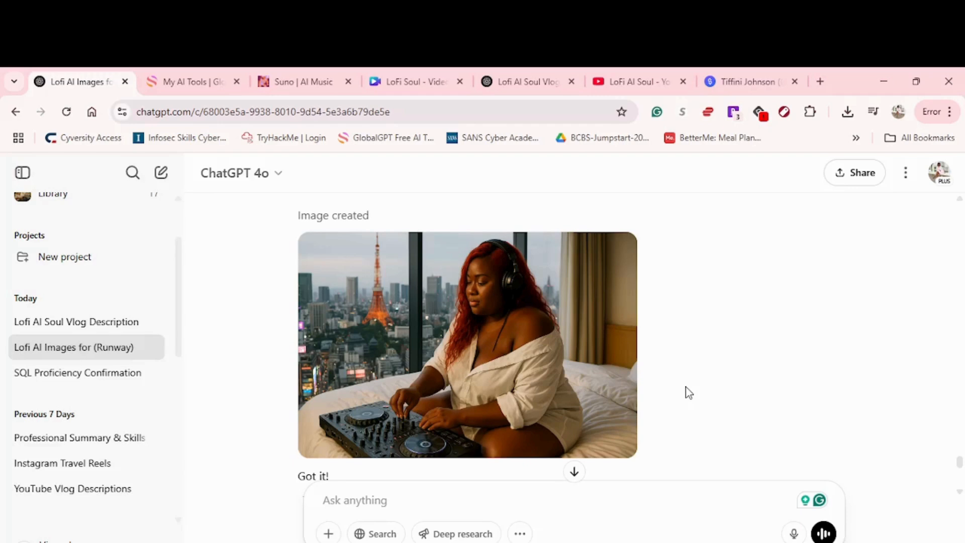
Find the generated image of the pink-haired woman with DJ equipment overlooking Brazil in the chat and download it.
scroll(689, 393, down, 1)
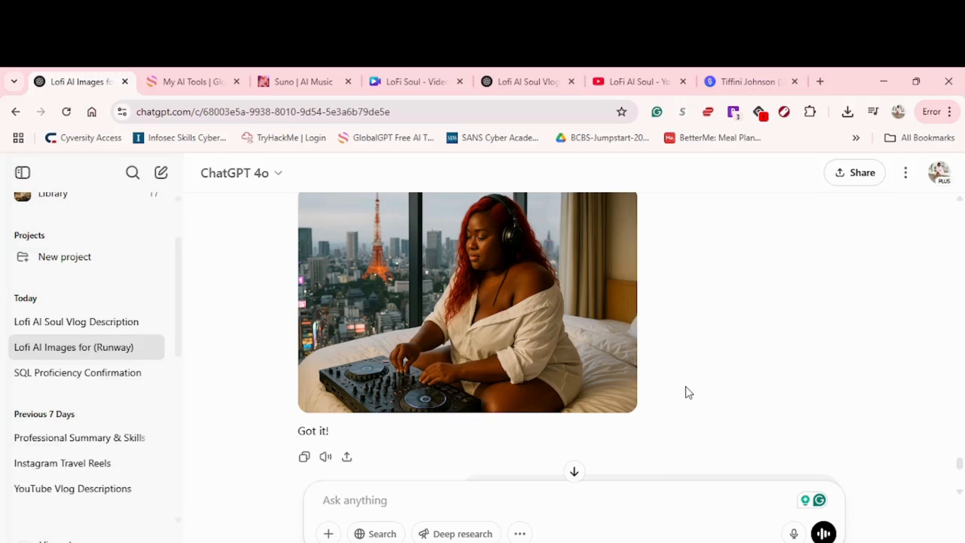
scroll(688, 392, down, 1)
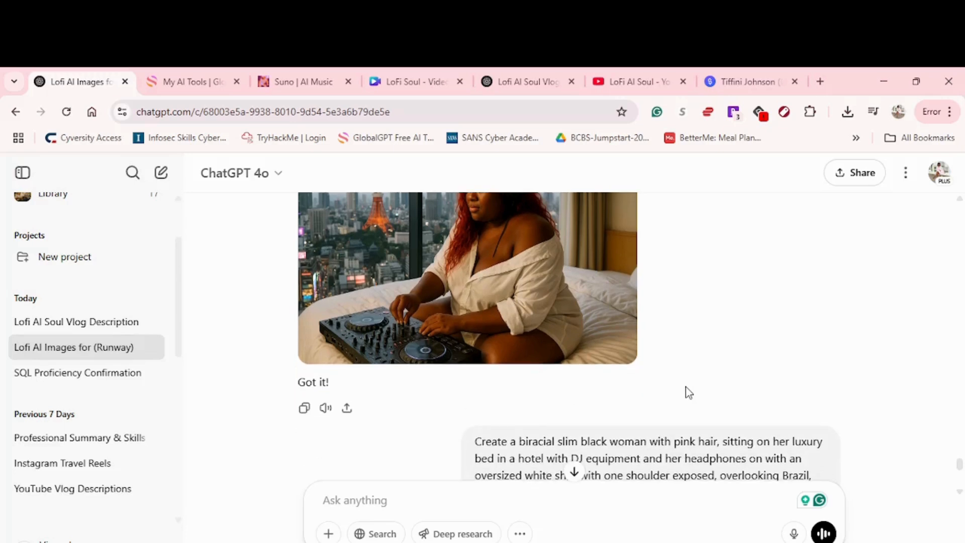
scroll(686, 387, down, 2)
scroll(686, 388, down, 2)
scroll(685, 389, down, 1)
scroll(685, 390, up, 1)
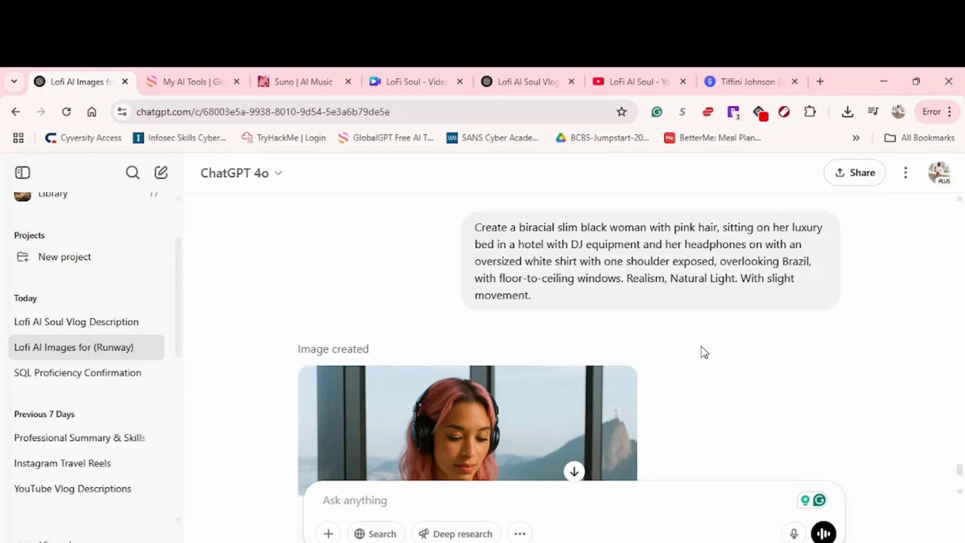
scroll(704, 352, down, 4)
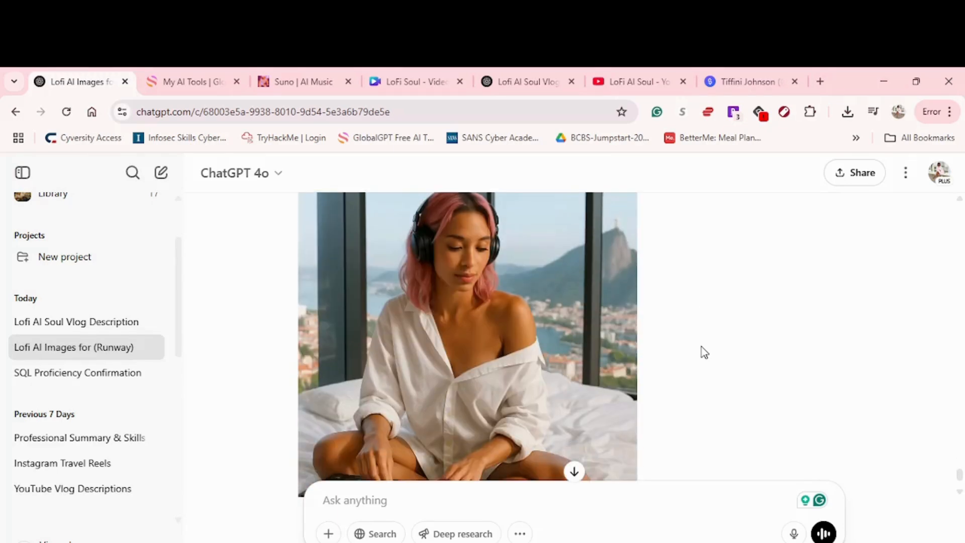
scroll(703, 352, down, 2)
scroll(703, 352, up, 3)
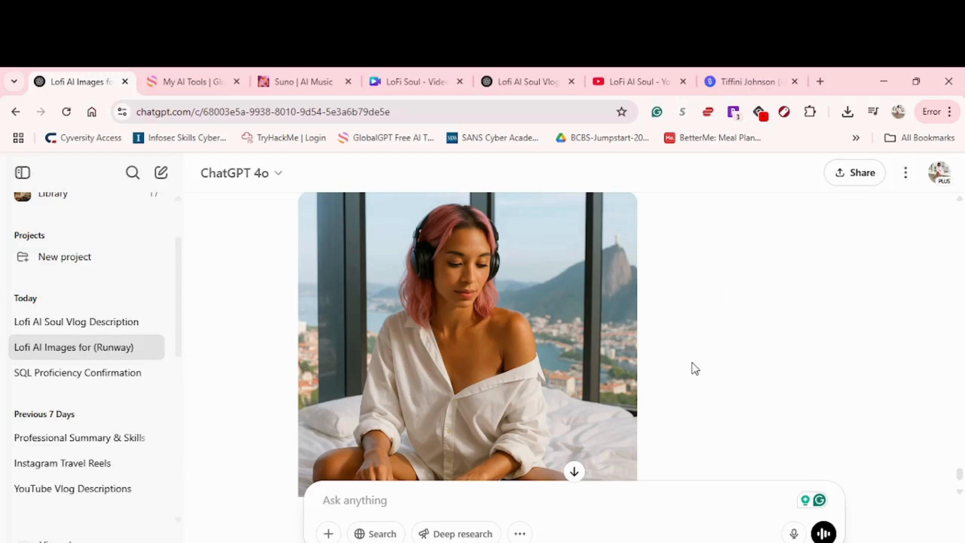
mouse_move(626, 236)
click(622, 217)
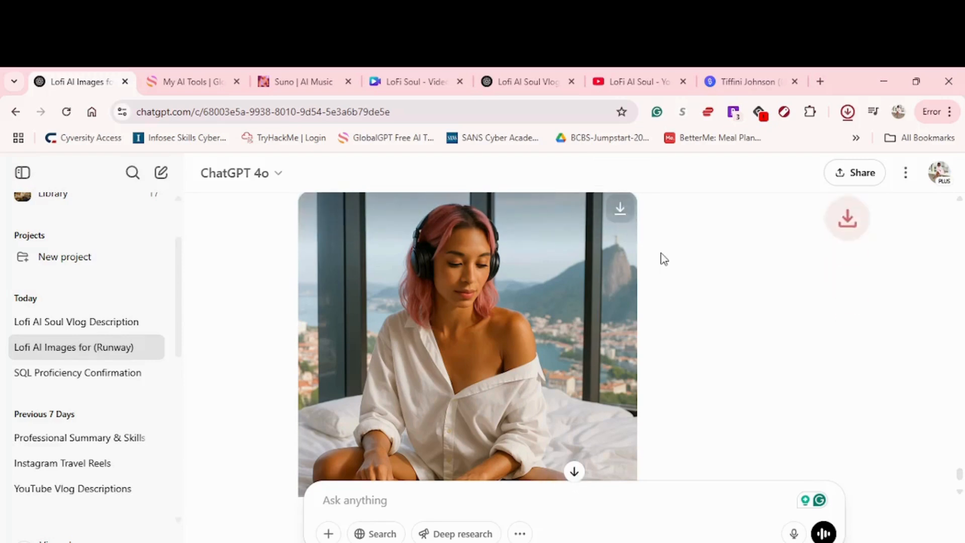
Switch to GlobalGPT and open its home page.
click(177, 79)
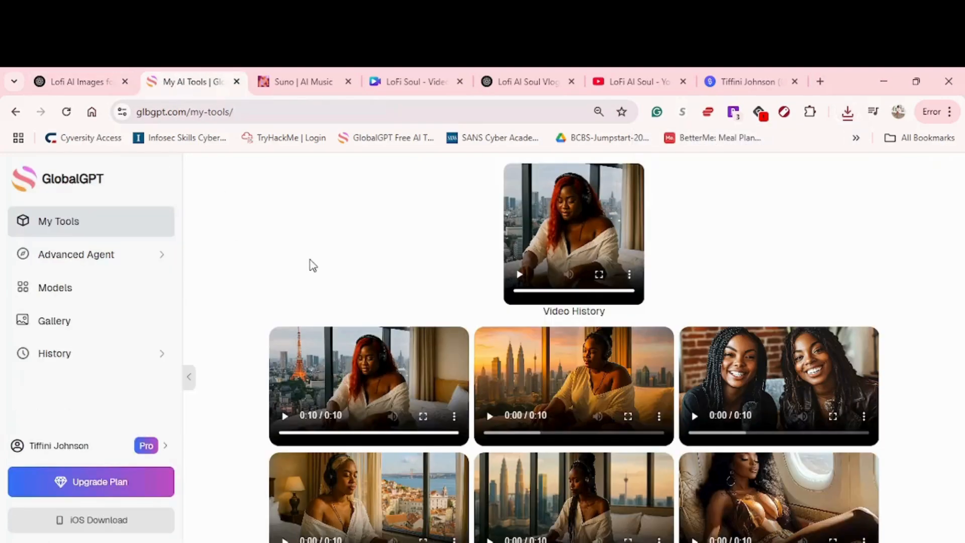
scroll(308, 265, up, 3)
click(75, 181)
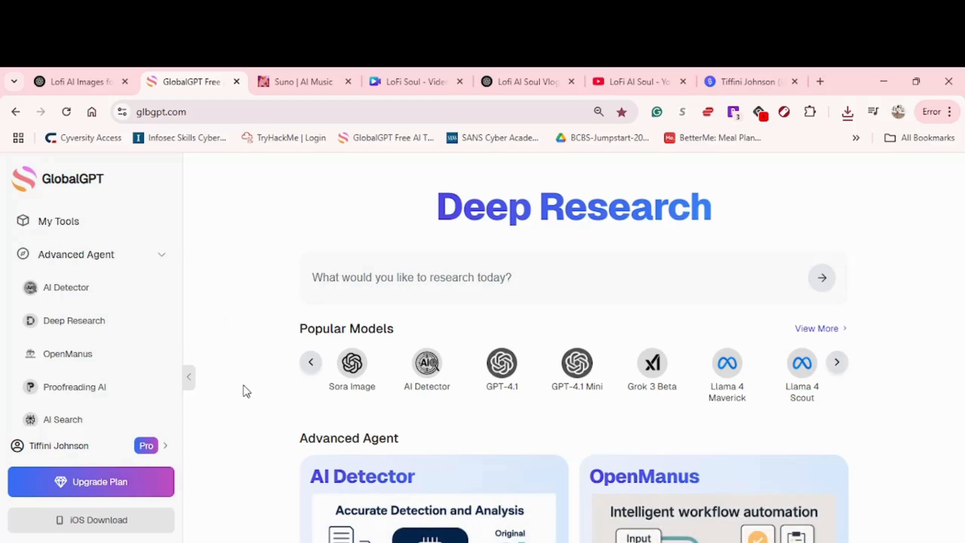
Look through the advanced agents and the toolsets recommended for each profession on the GlobalGPT home page.
scroll(243, 390, down, 5)
scroll(246, 391, down, 5)
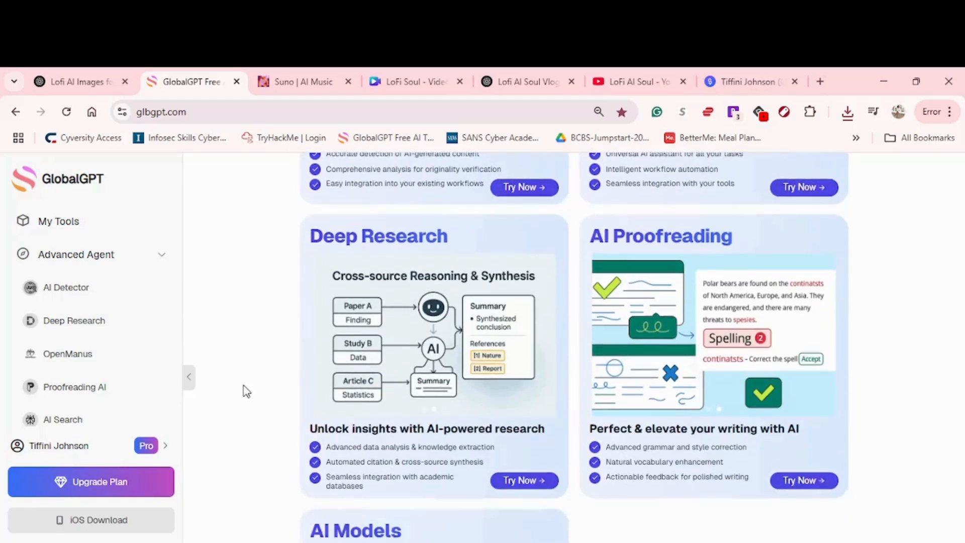
scroll(247, 391, down, 10)
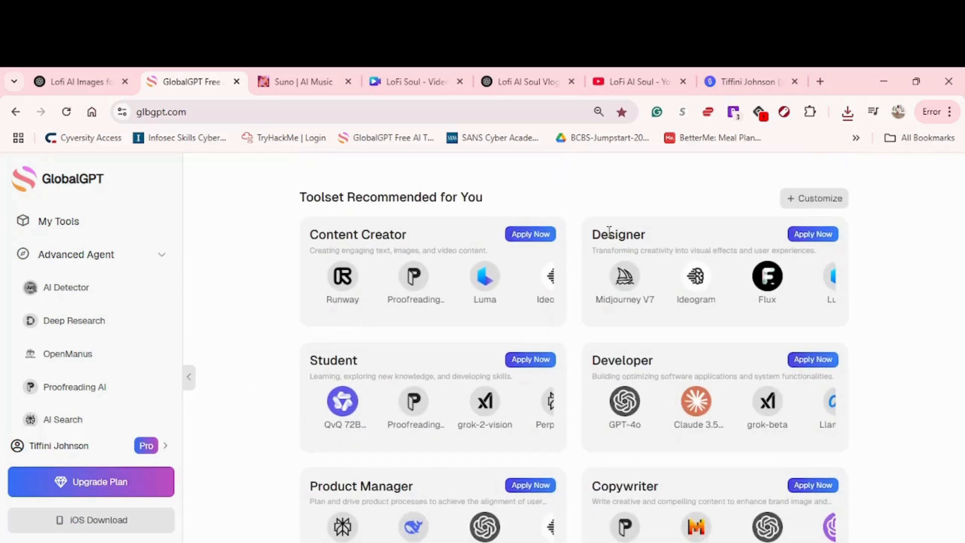
scroll(858, 422, down, 2)
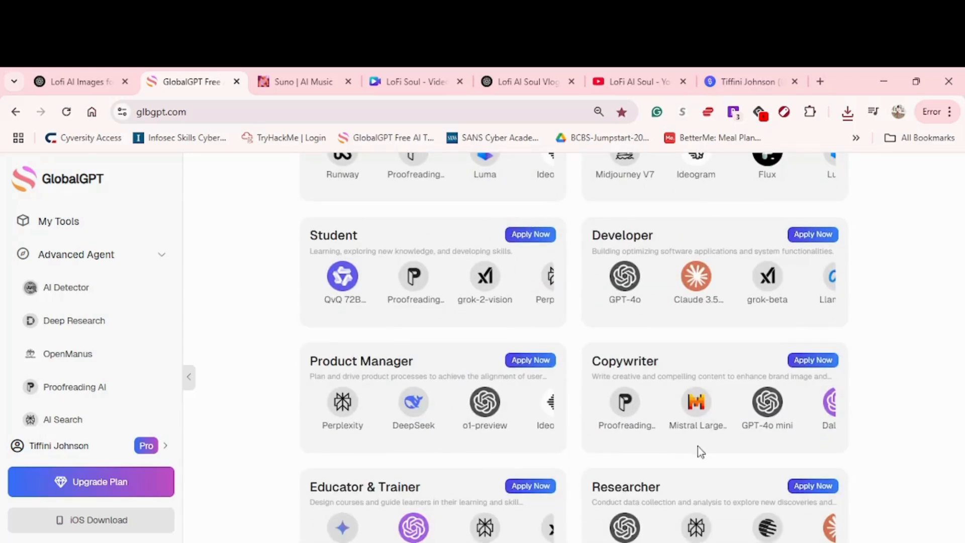
scroll(684, 472, down, 2)
scroll(685, 473, down, 2)
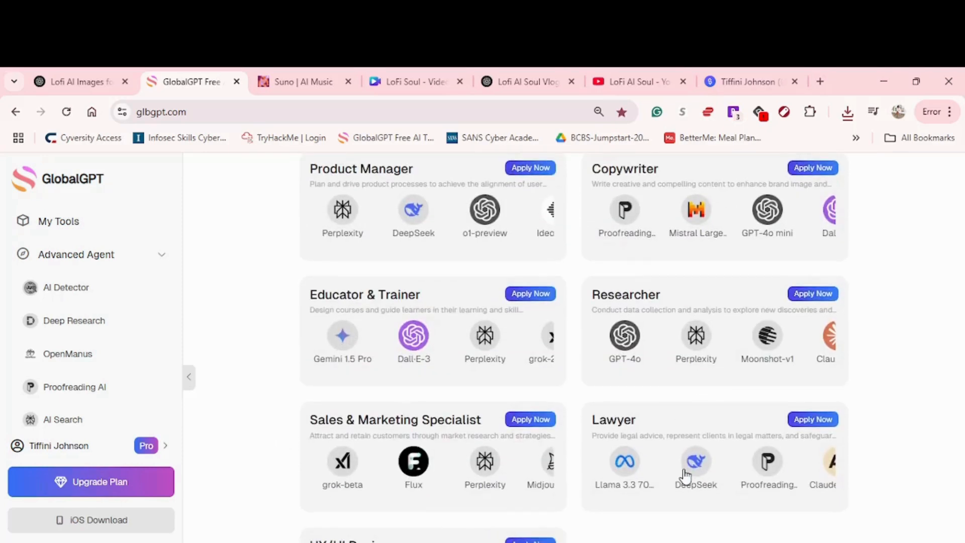
scroll(685, 474, down, 1)
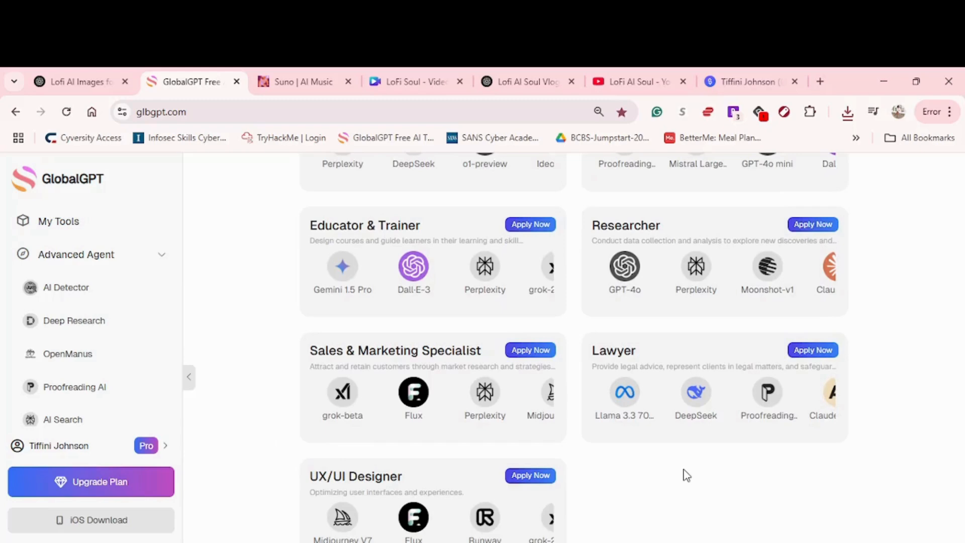
scroll(686, 475, up, 9)
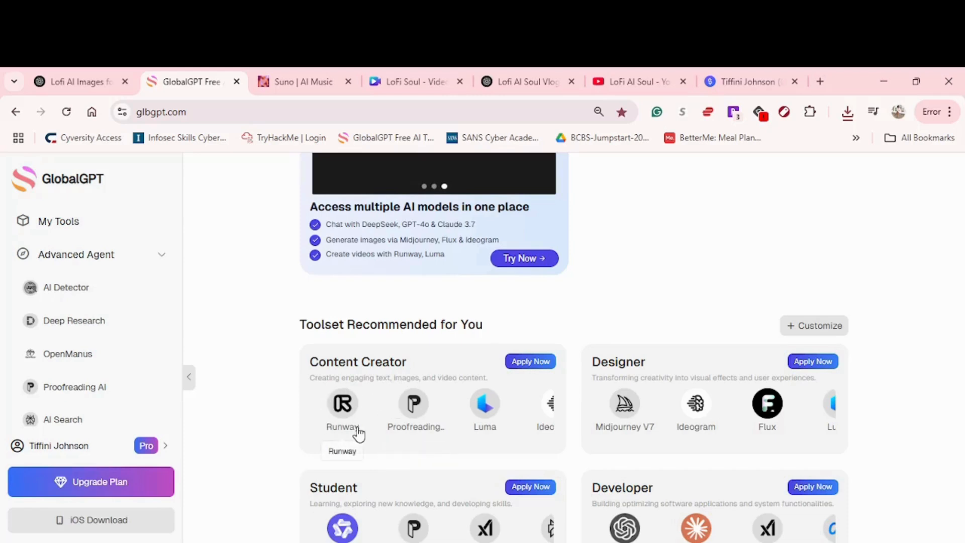
Open Runway from the Content Creator toolset and upload the ChatGPT image of Apr 25, 2025, 09_00_55 as the source image.
click(342, 406)
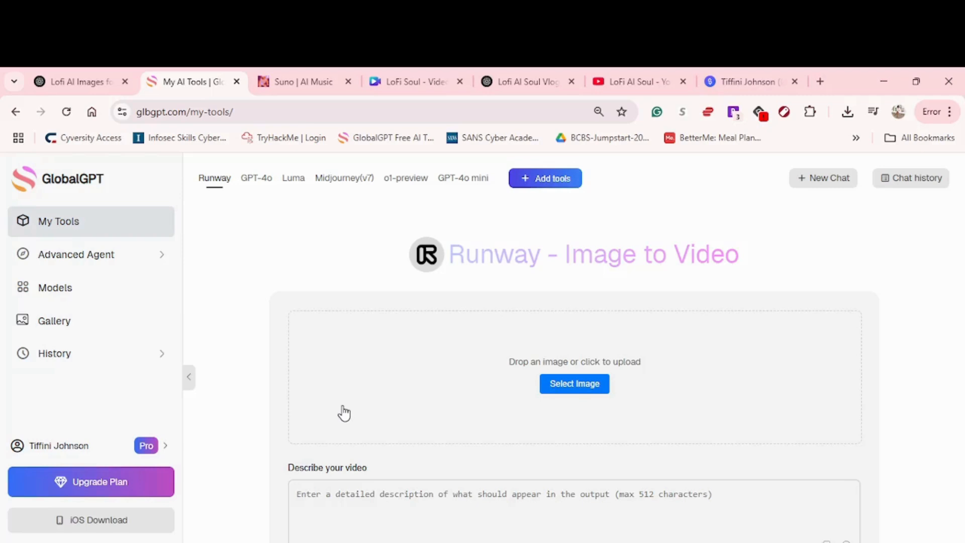
click(575, 394)
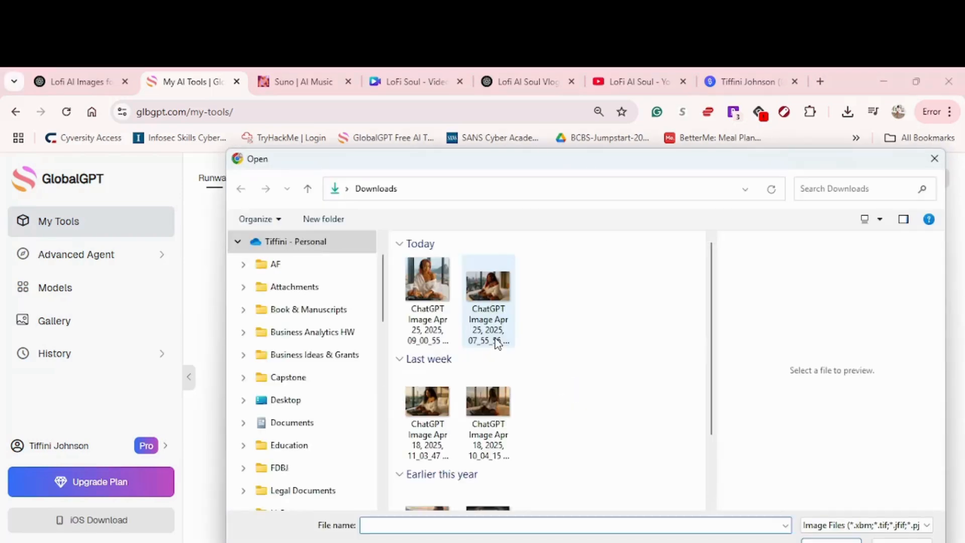
double_click(429, 289)
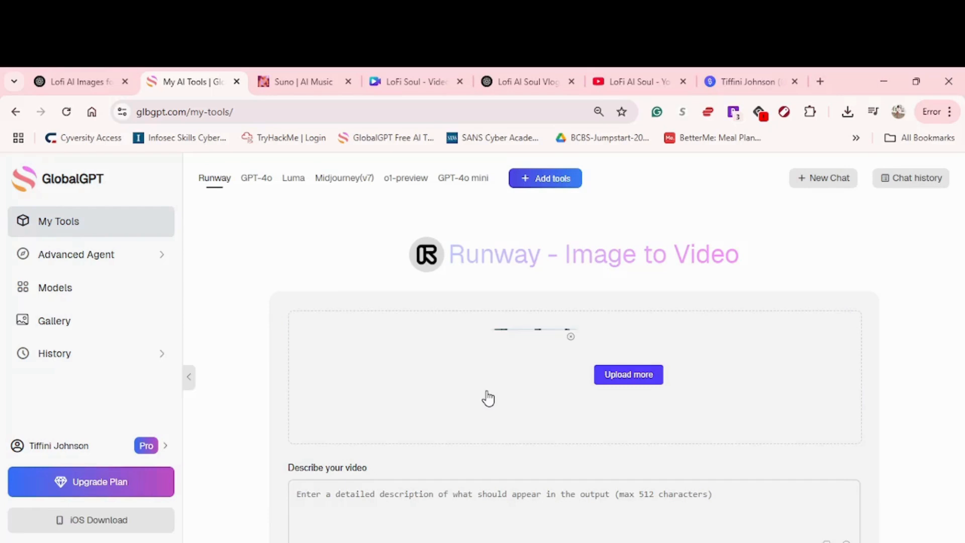
Enter "Make her move subtly" as the video description for the uploaded image.
scroll(487, 397, down, 2)
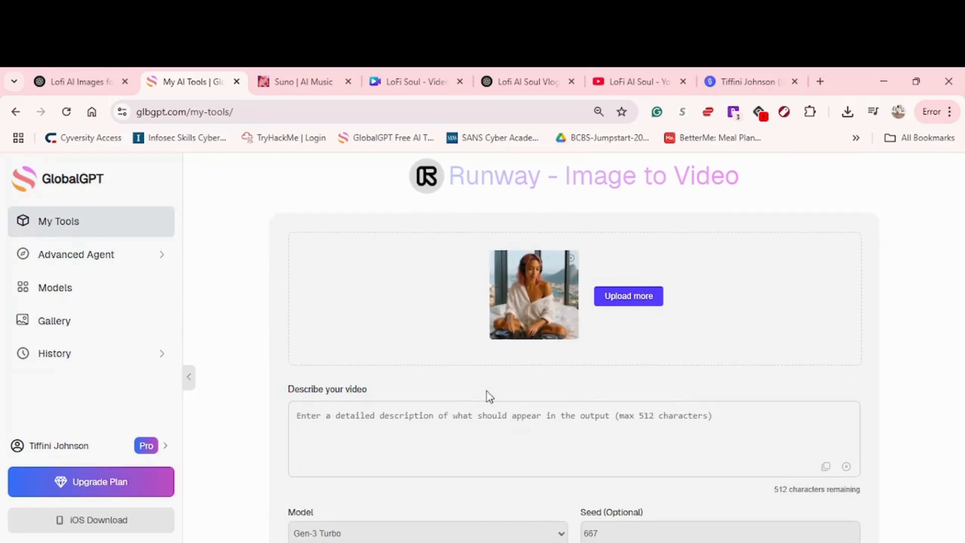
click(370, 421)
text(Make her move)
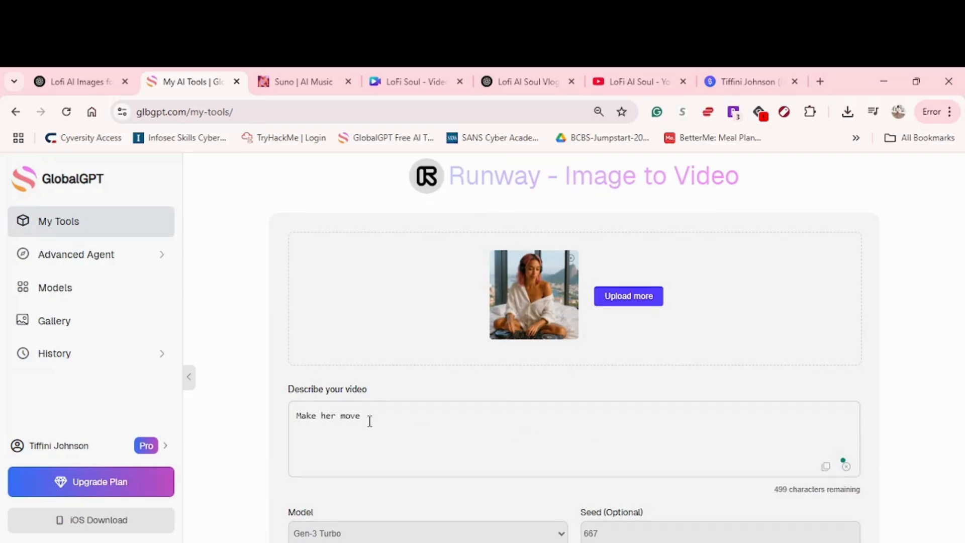
text( subtly)
Check the duration options, keep 10 seconds, and generate the video.
scroll(370, 422, down, 3)
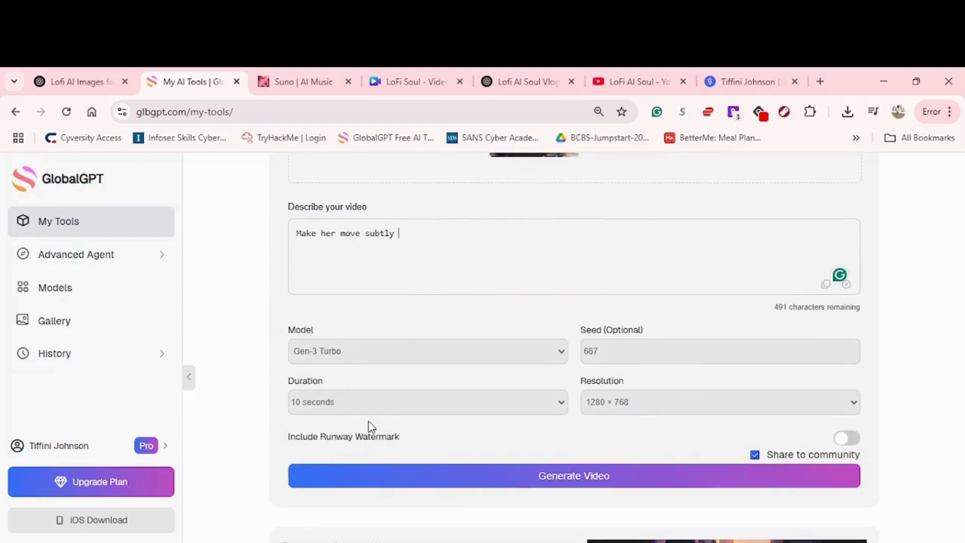
click(551, 405)
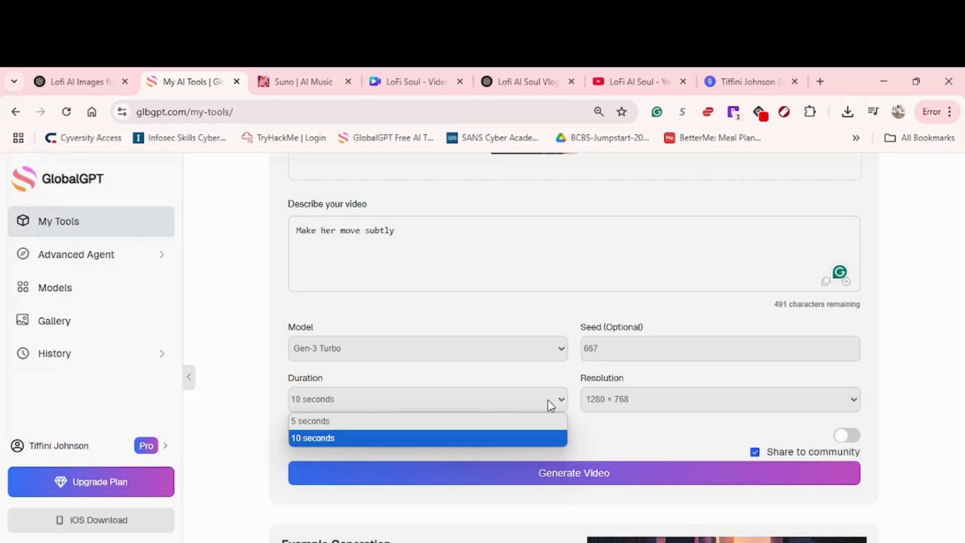
click(551, 405)
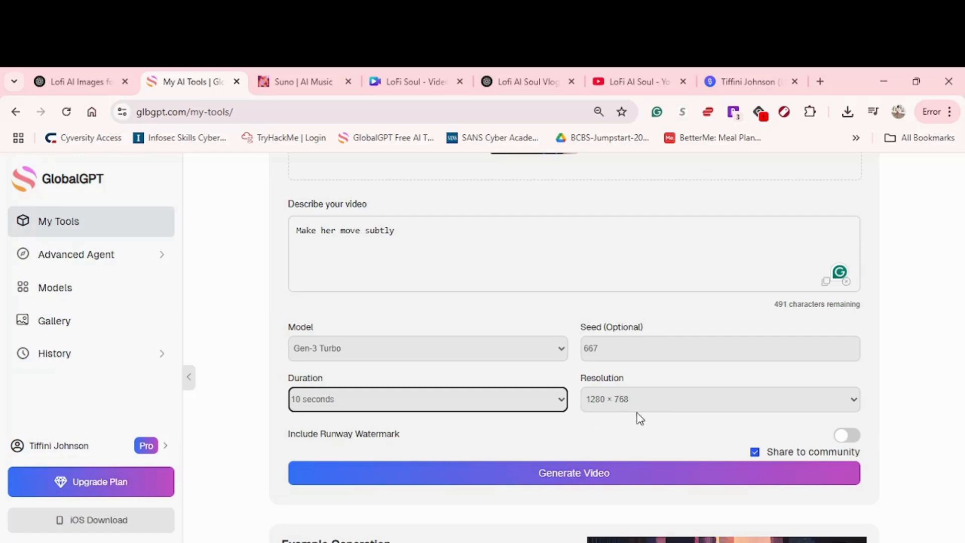
click(498, 480)
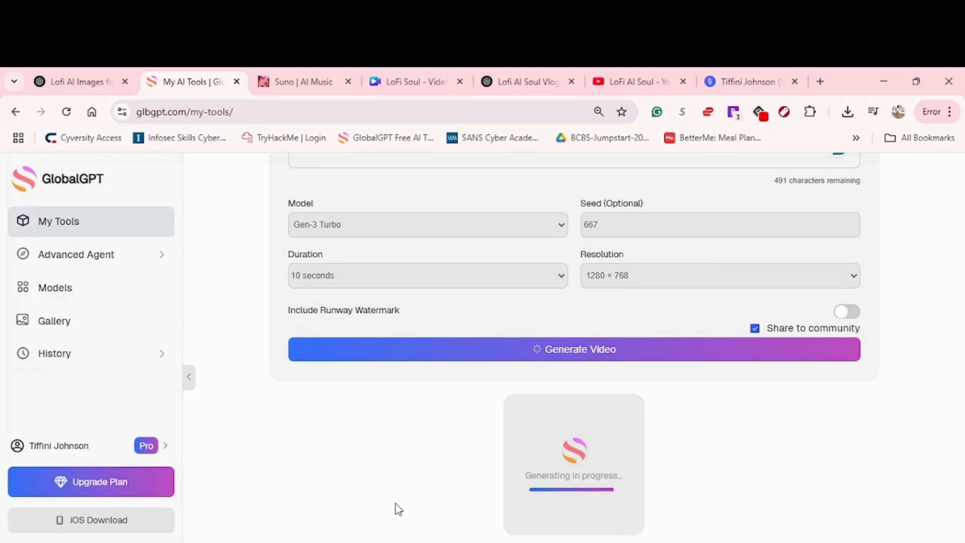
Look at the newly generated video's preview and play the Example Generation cityscape video.
scroll(399, 509, down, 4)
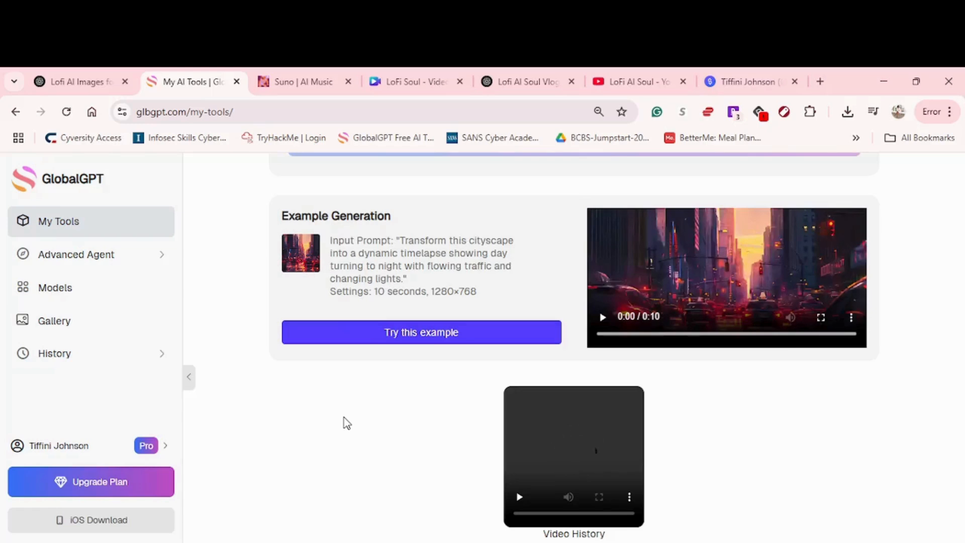
scroll(347, 423, down, 1)
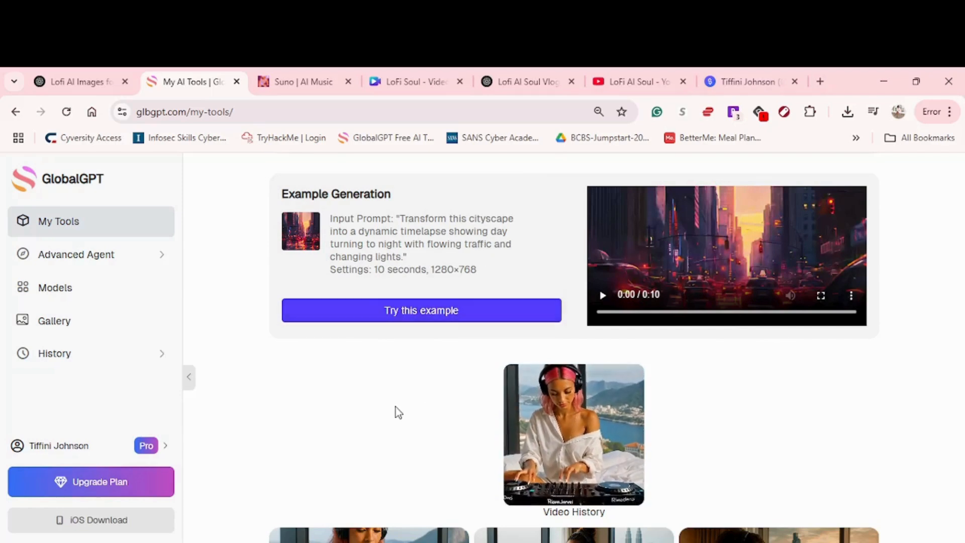
click(604, 298)
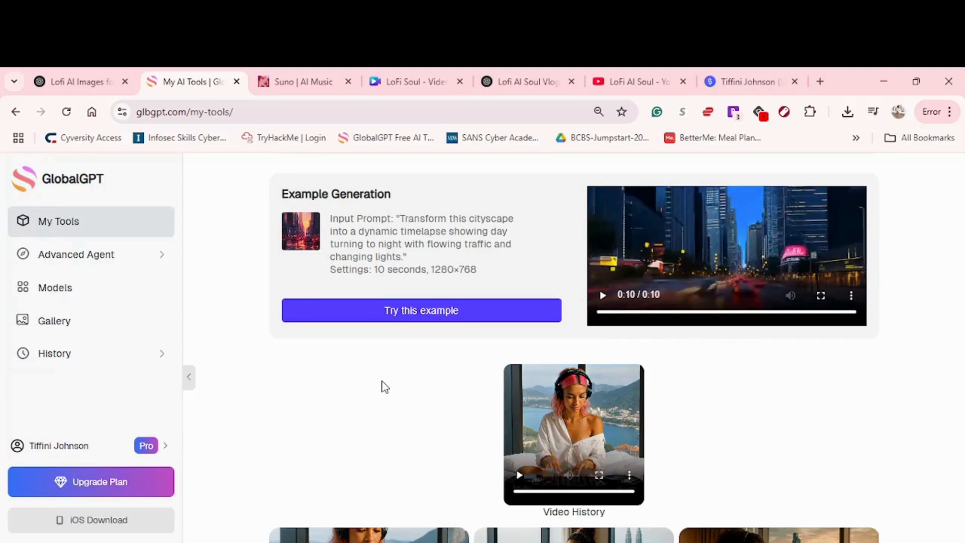
Watch the newest pink-haired DJ video from the Video History in full screen and return to the page.
scroll(383, 387, down, 2)
scroll(366, 360, down, 1)
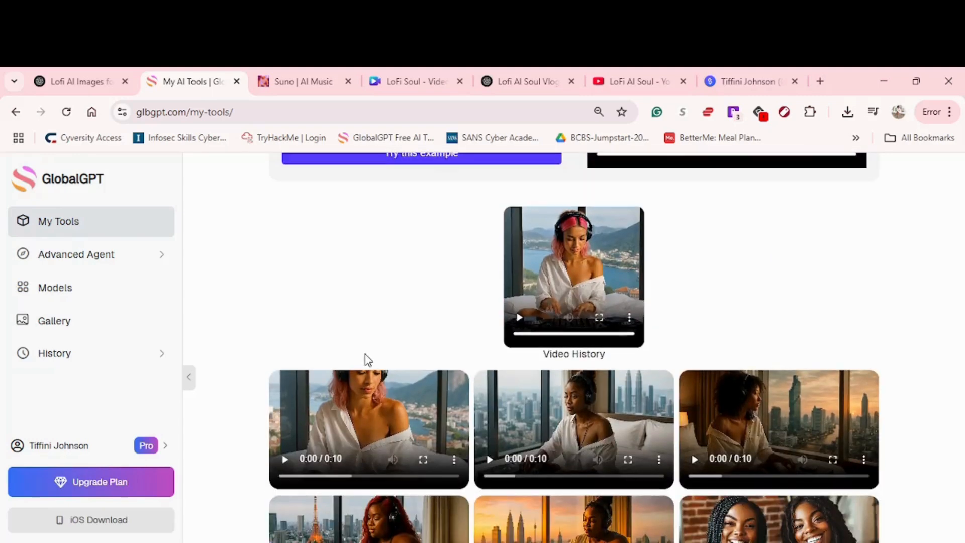
click(423, 459)
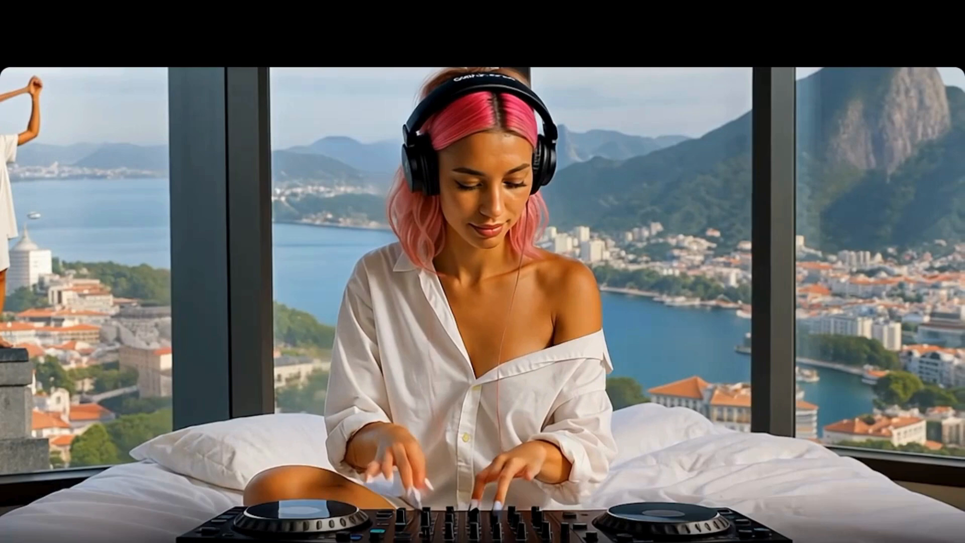
key(Escape)
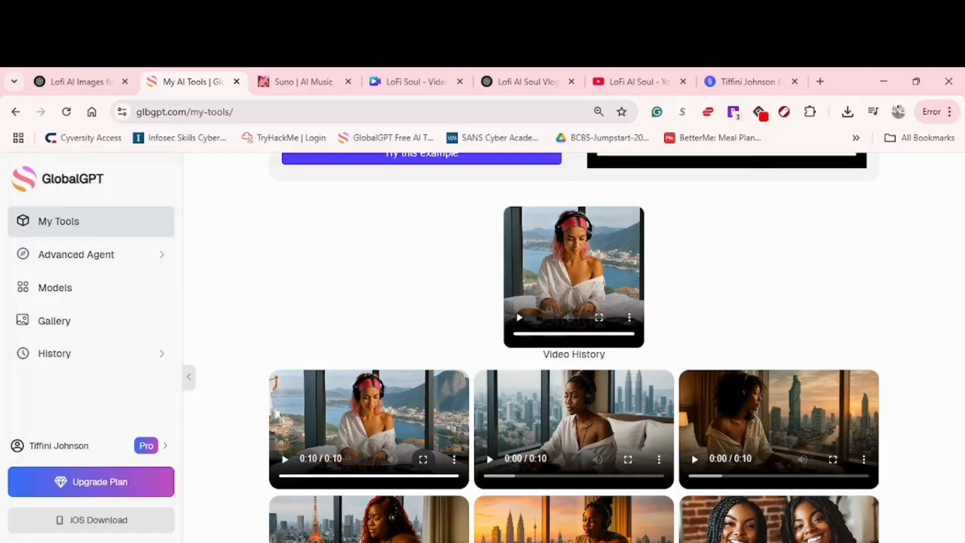
Switch to Suno and set up an instrumental song with the style tags lo-fi and lo-fi beat.
click(295, 86)
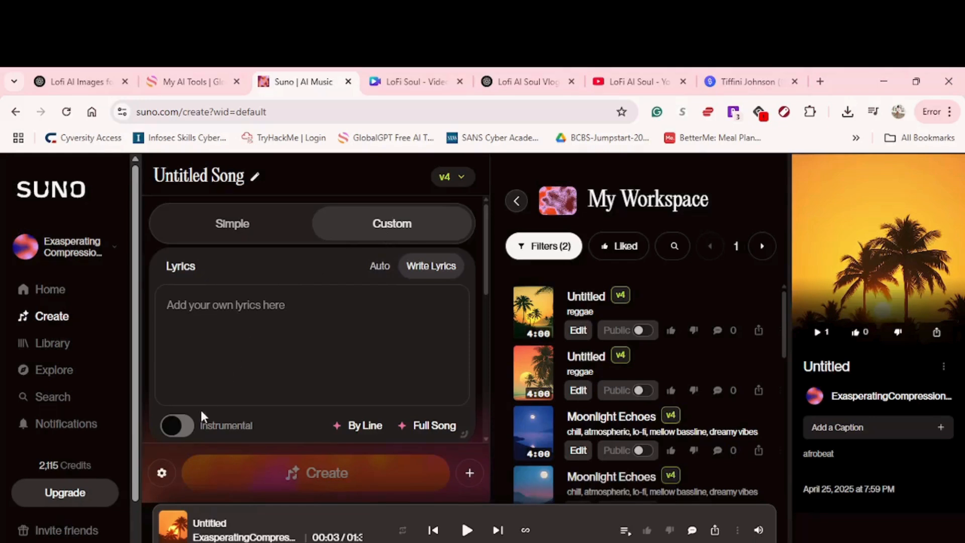
click(190, 426)
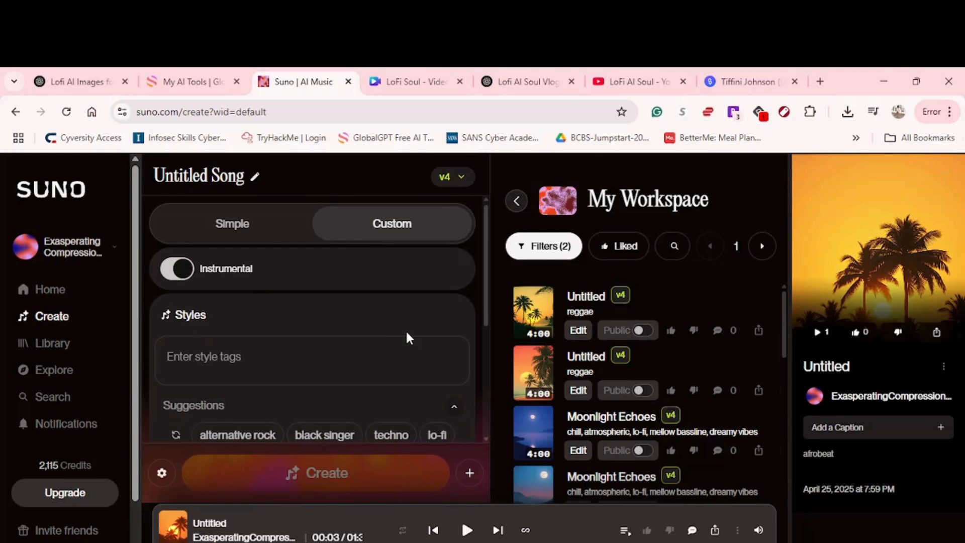
scroll(407, 333, down, 1)
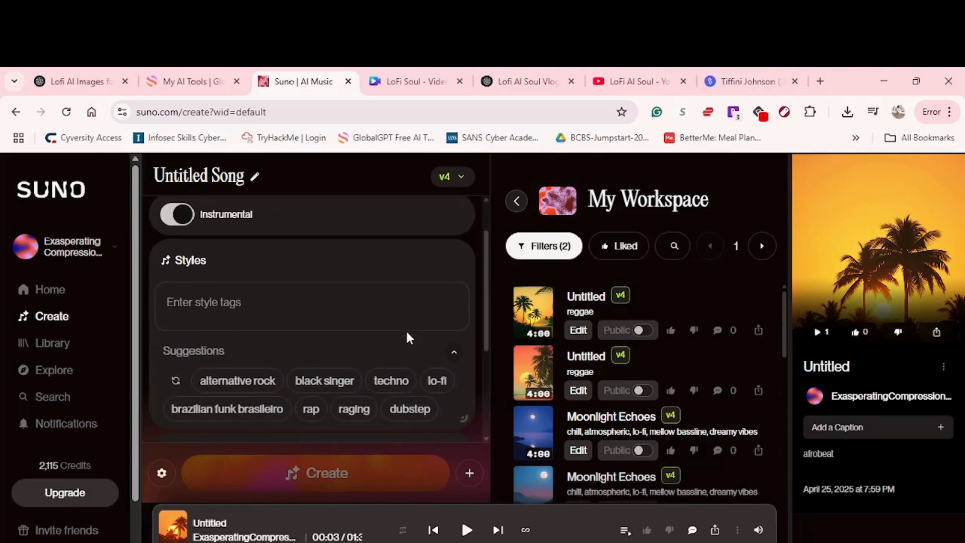
scroll(406, 335, down, 1)
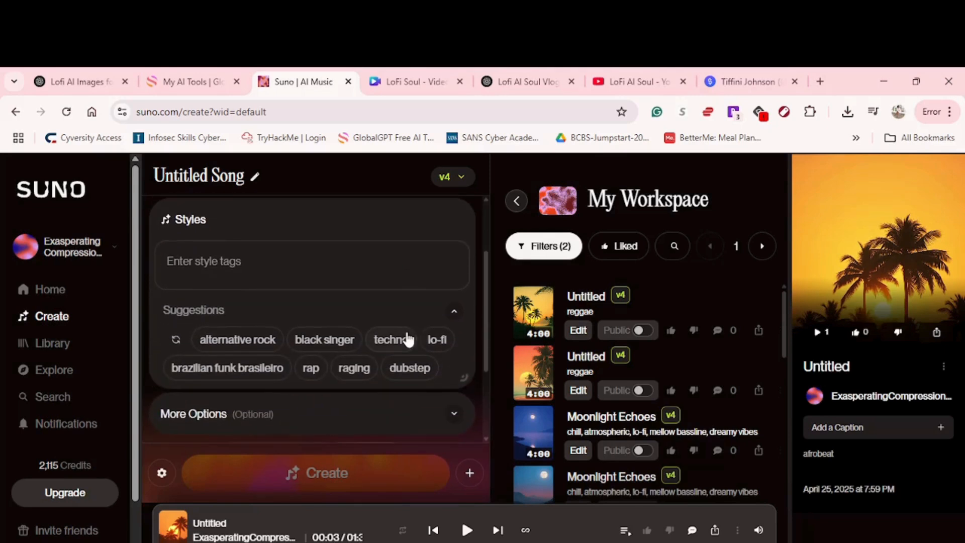
click(436, 348)
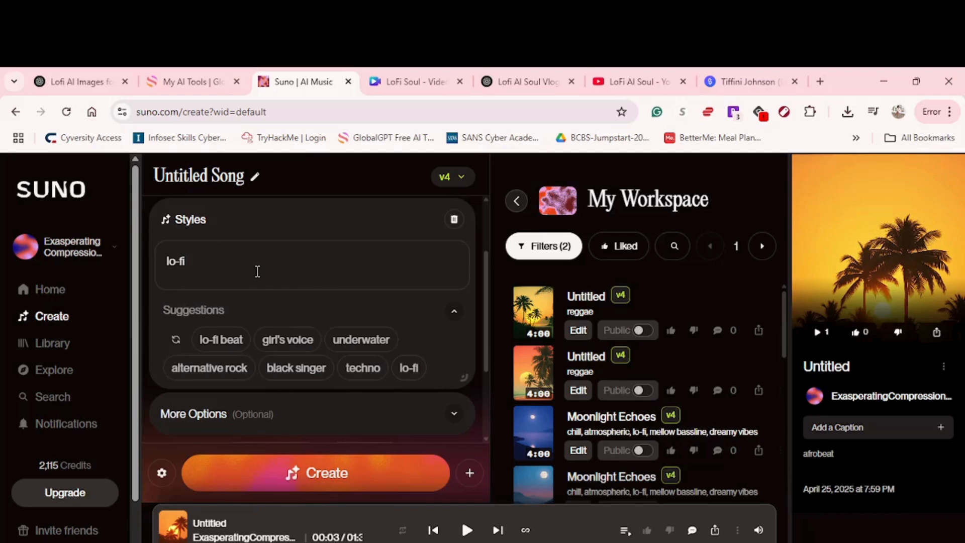
click(222, 341)
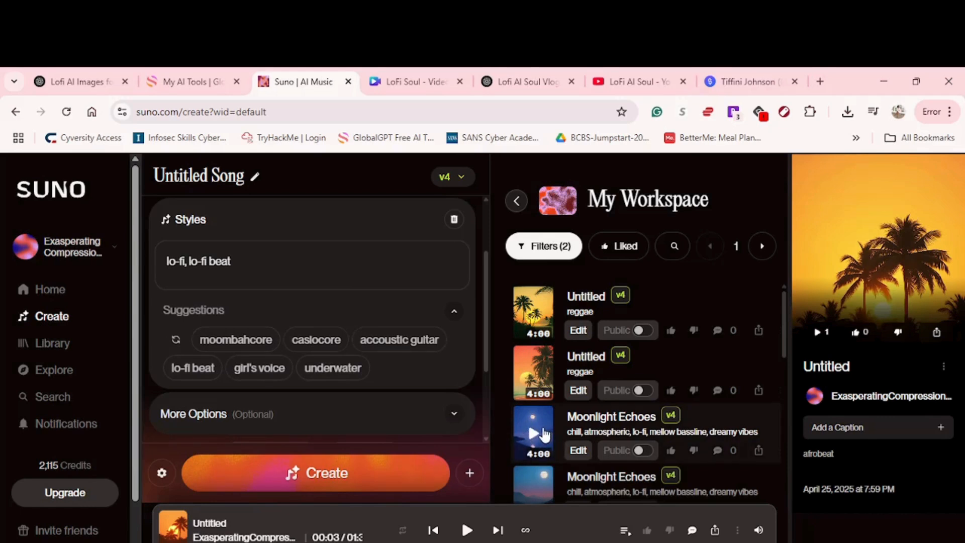
Generate the instrumental song with the lo-fi, lo-fi beat styles.
click(291, 480)
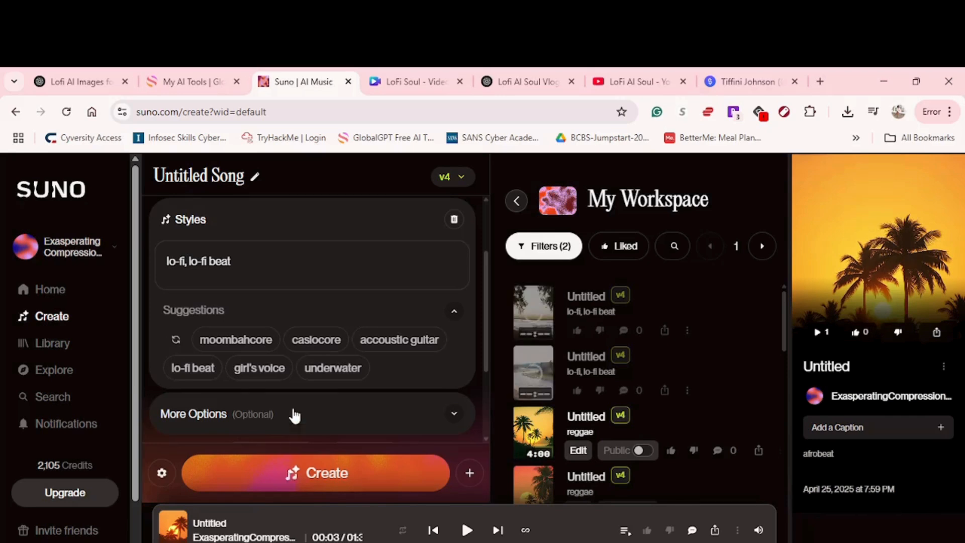
scroll(298, 406, down, 2)
scroll(299, 408, up, 3)
scroll(299, 409, up, 1)
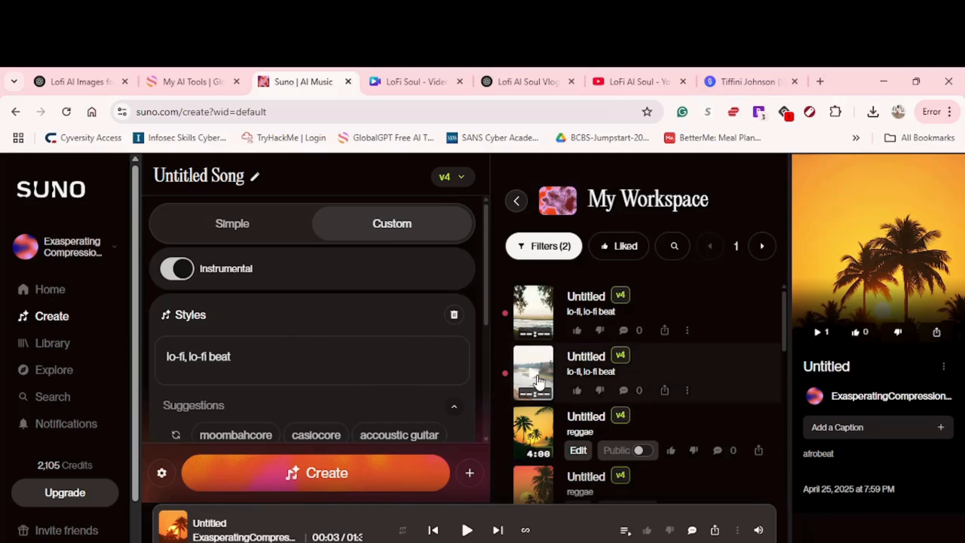
Listen to both newly generated lo-fi tracks in My Workspace, the second one first, and pause playback.
click(538, 382)
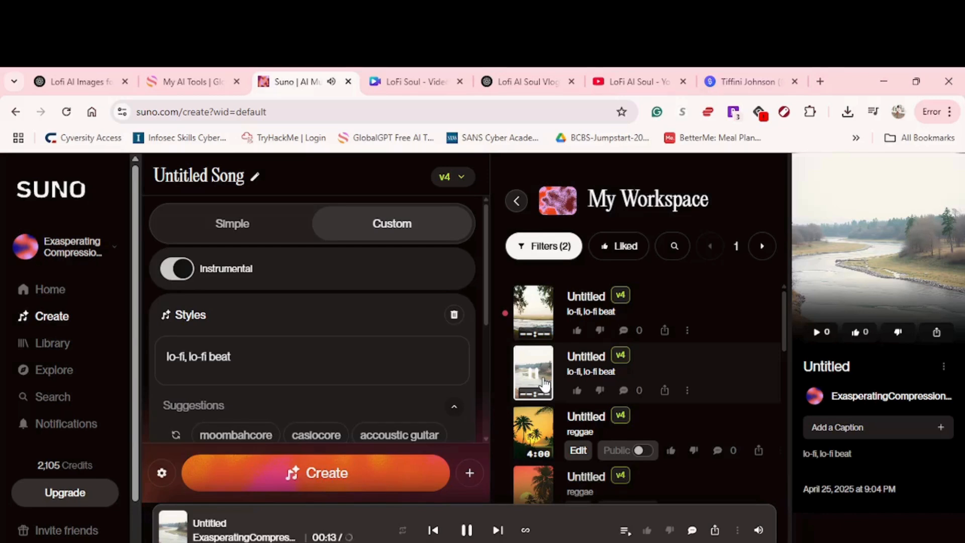
click(533, 312)
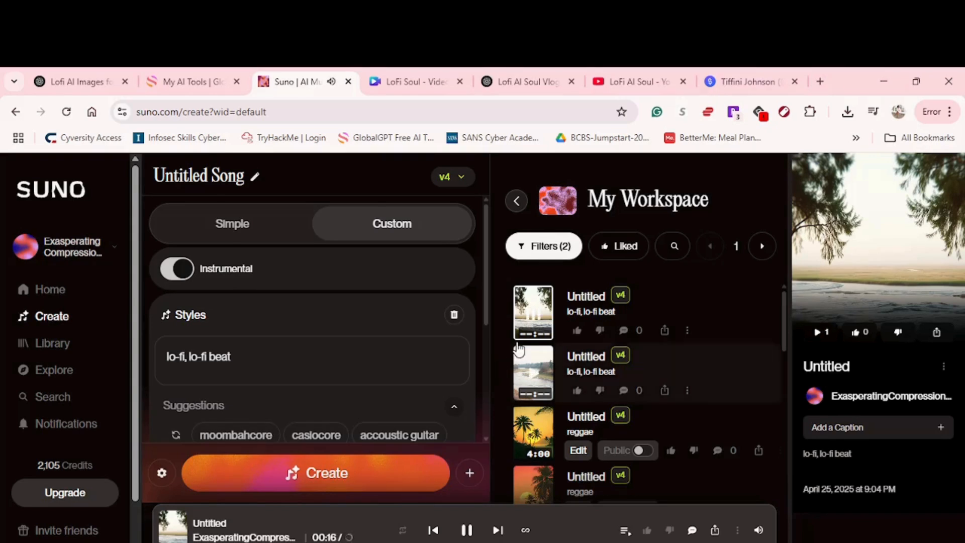
click(534, 317)
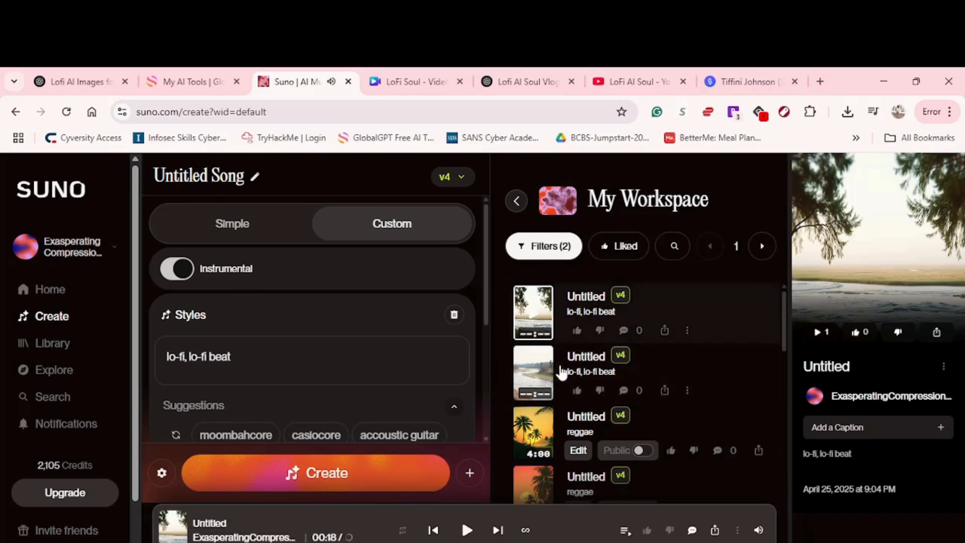
Download the second new lo-fi track, the one with the river cover, as MP3 audio.
click(688, 390)
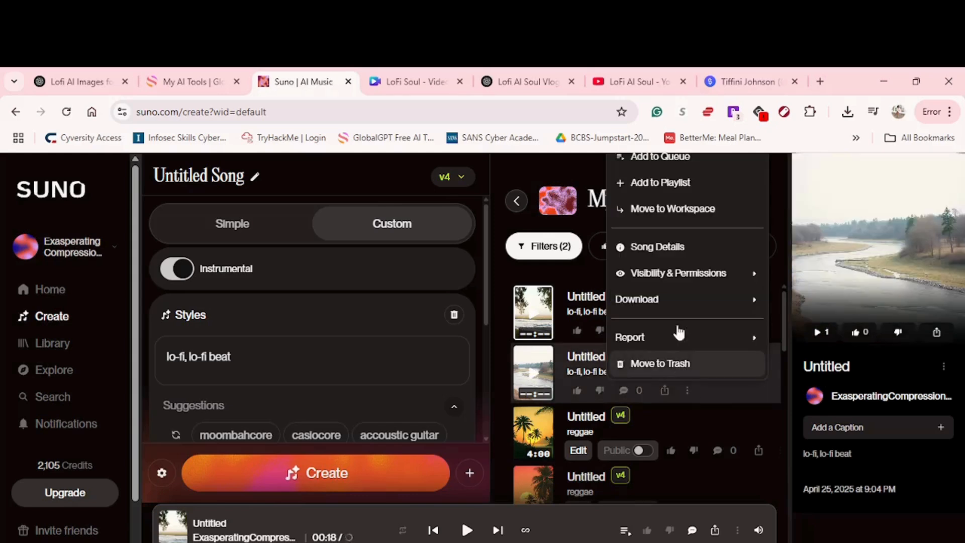
mouse_move(676, 308)
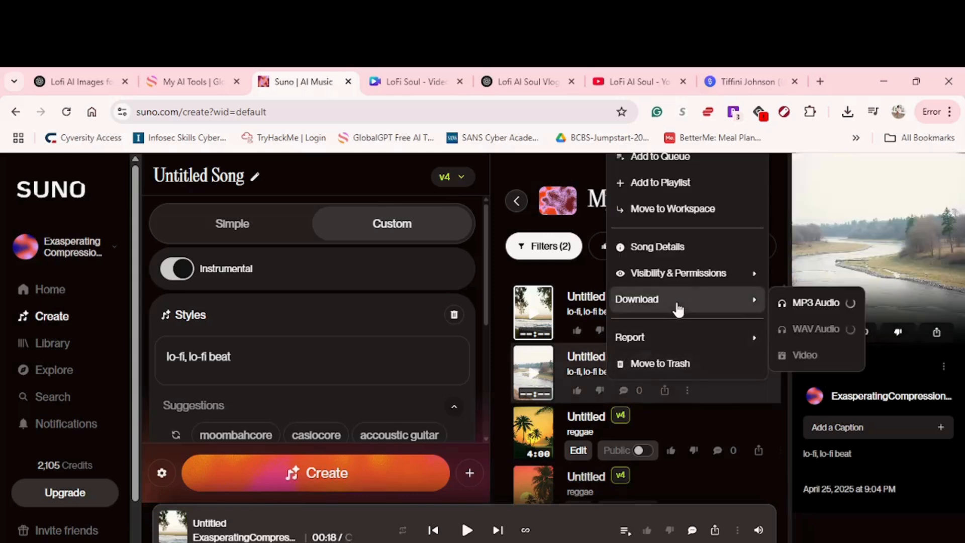
click(798, 304)
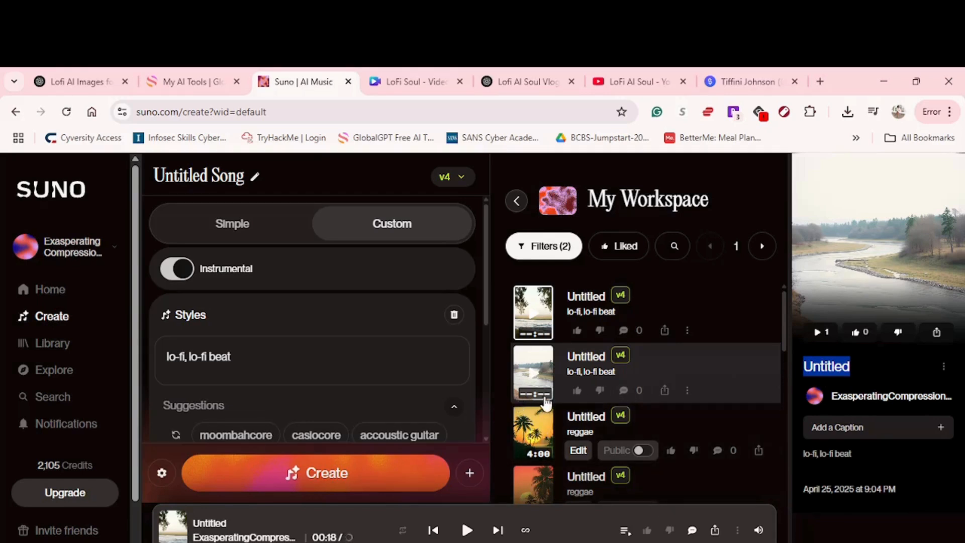
scroll(551, 431, down, 1)
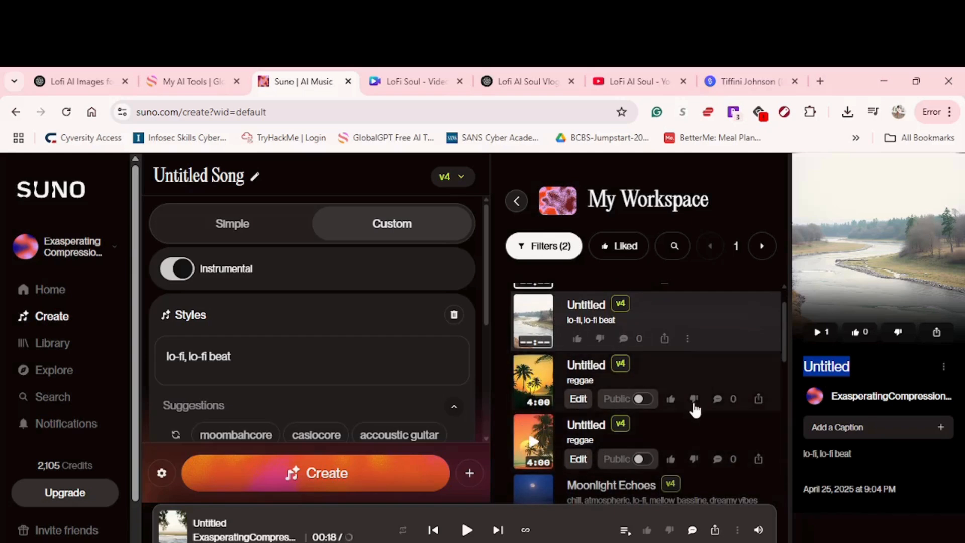
scroll(695, 409, up, 1)
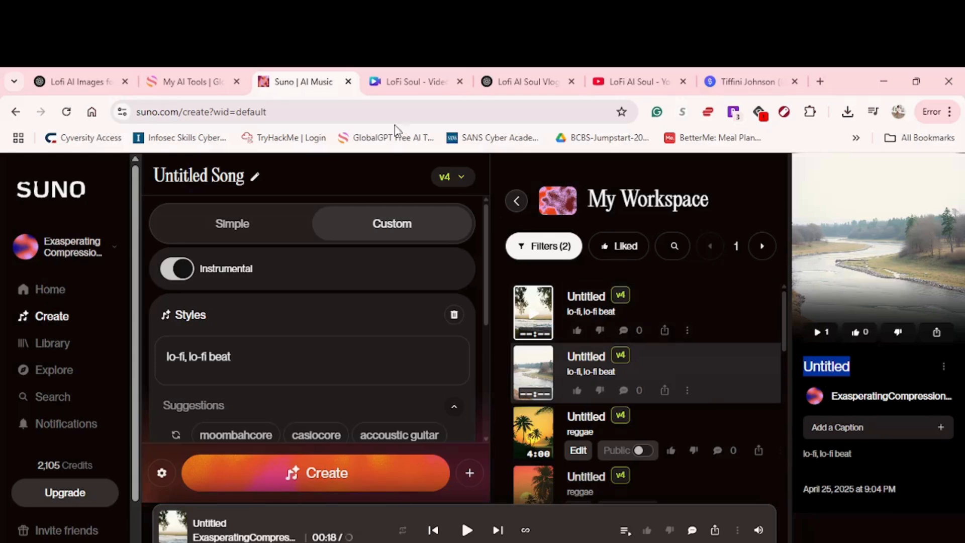
click(427, 86)
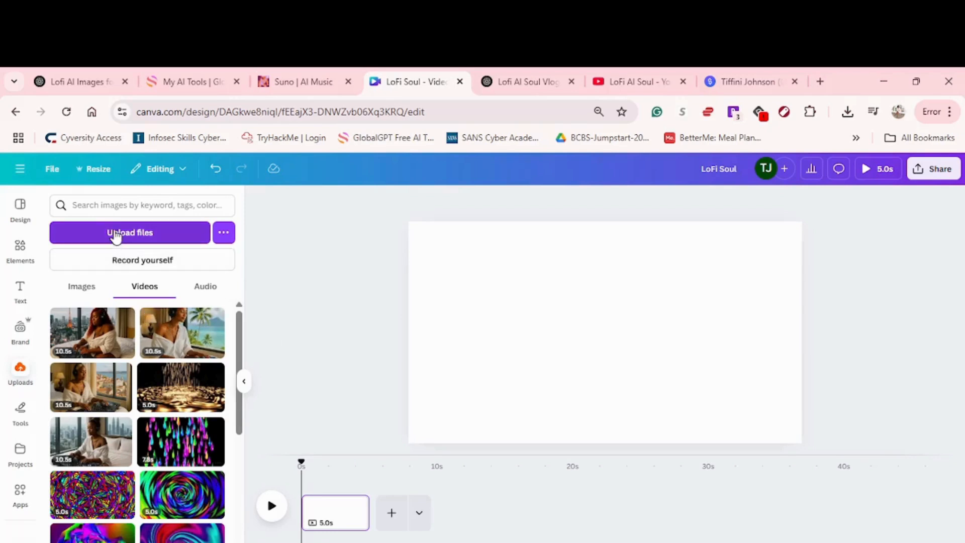
click(115, 236)
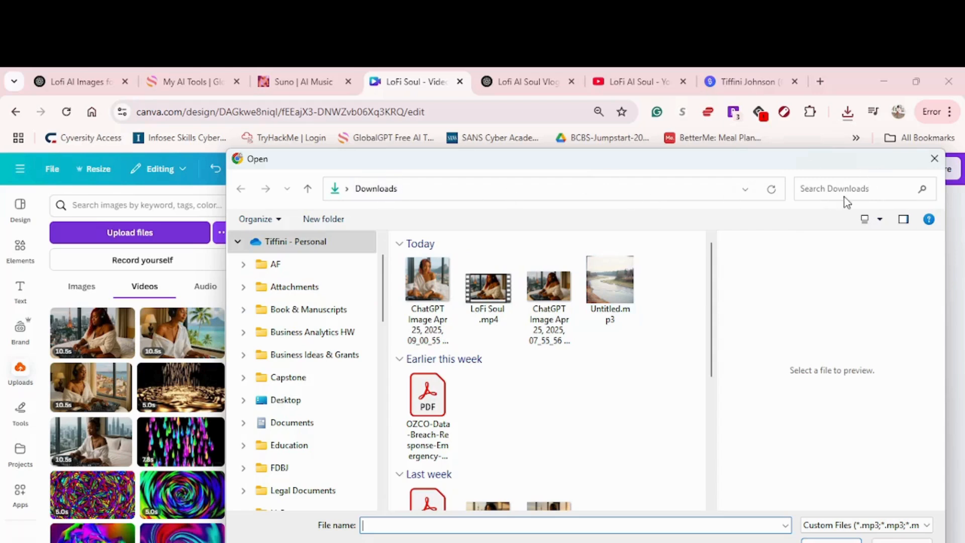
click(935, 158)
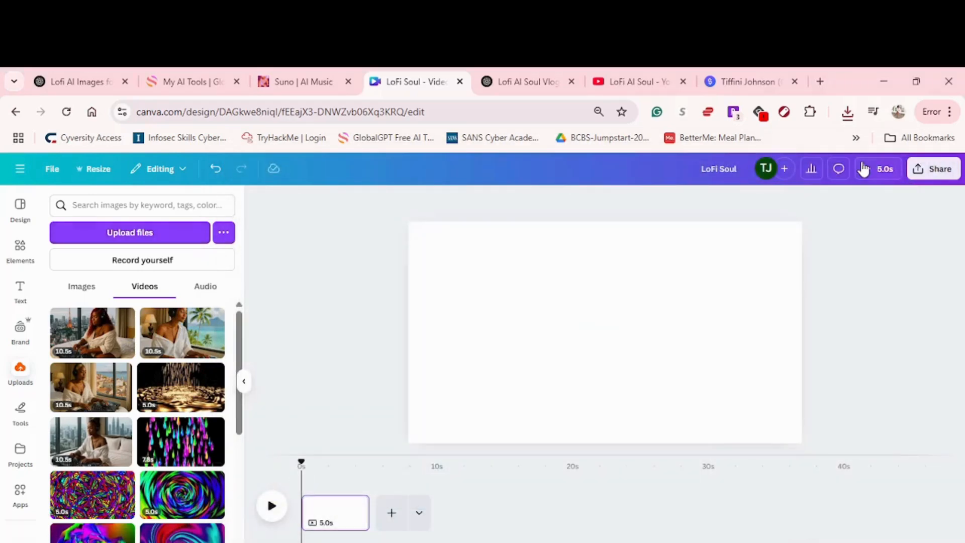
click(847, 112)
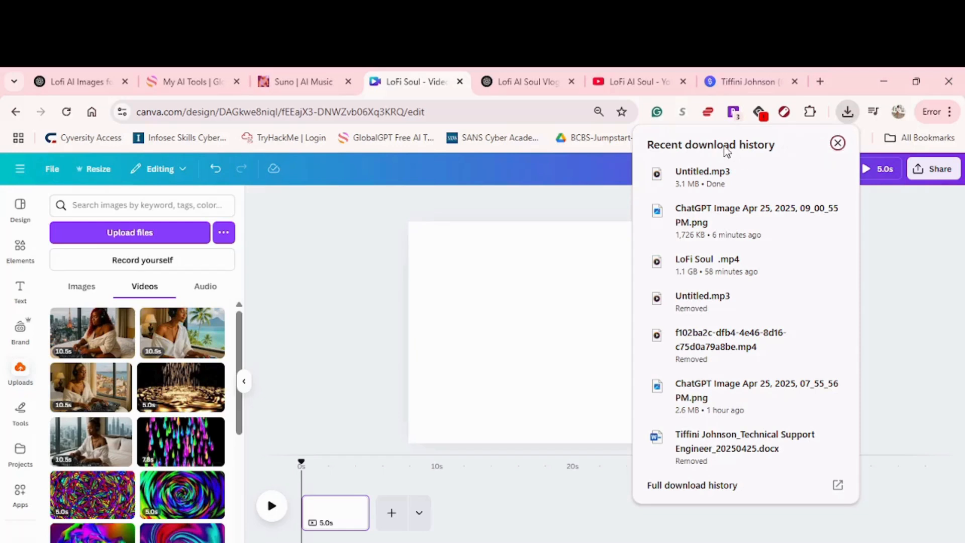
Switch to GlobalGPT and download the newest pink-haired DJ video from the Video History.
click(193, 82)
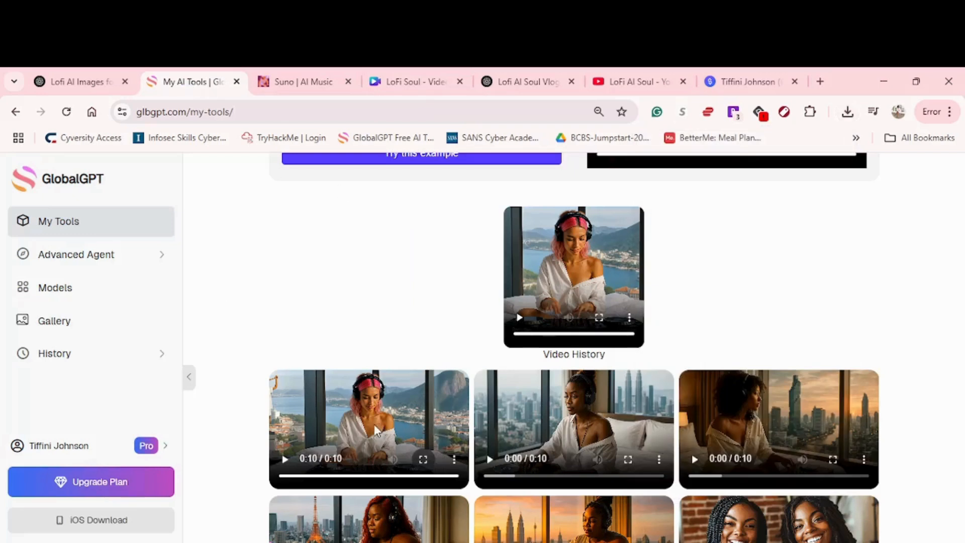
click(450, 458)
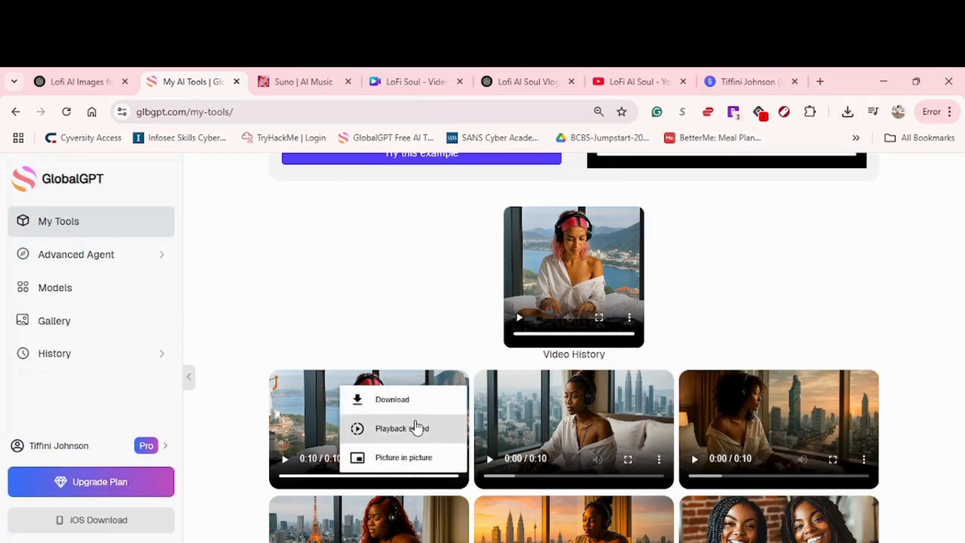
click(392, 400)
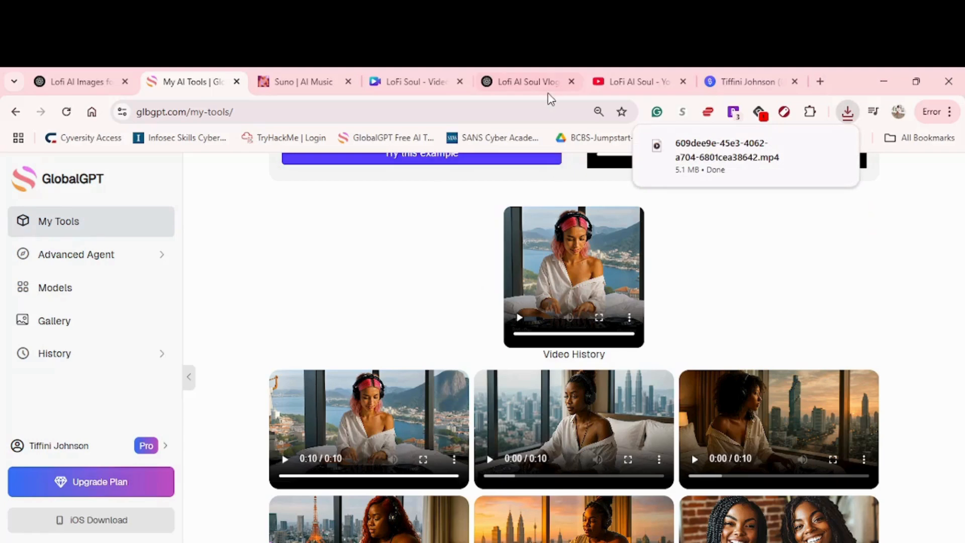
Switch to the LoFi Soul design in Canva and upload the downloaded DJ video and Untitled.mp3 from Downloads.
click(421, 82)
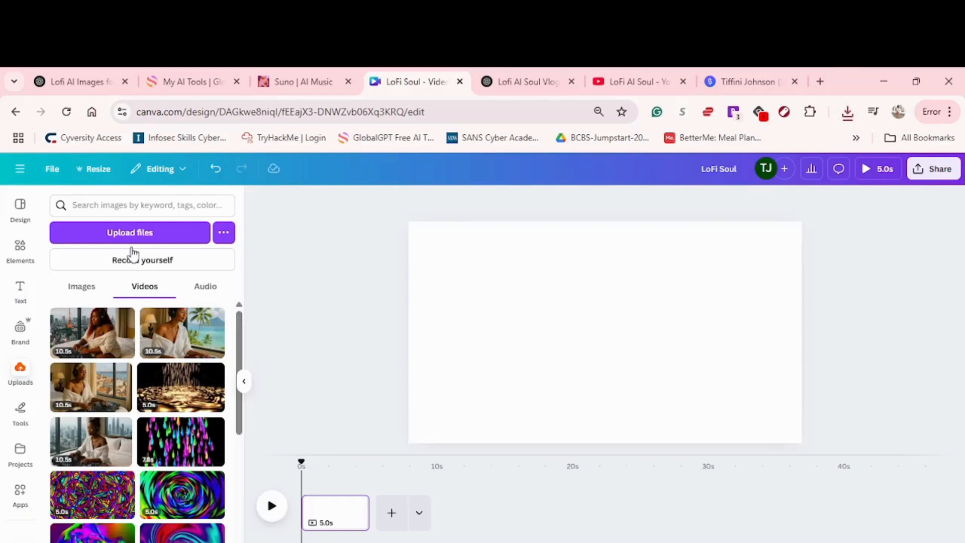
click(119, 233)
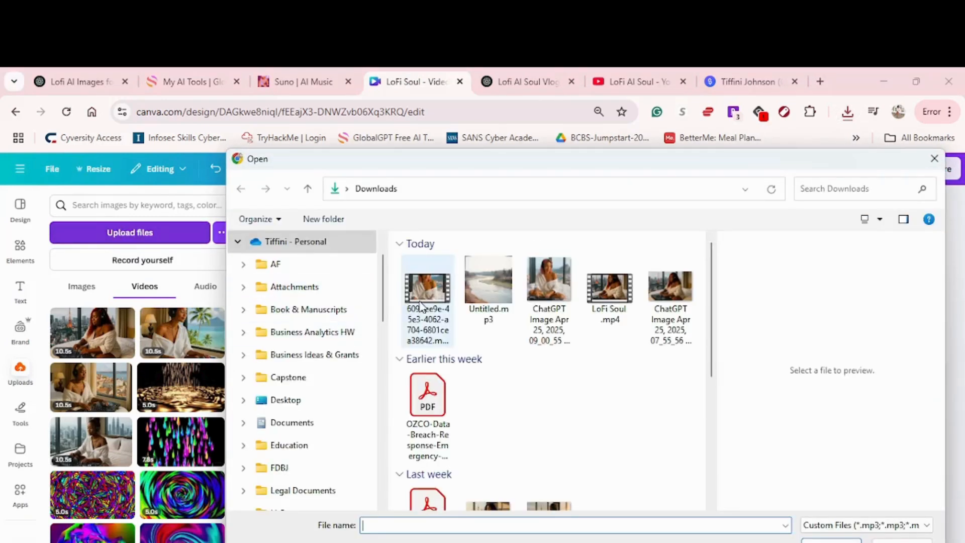
double_click(424, 300)
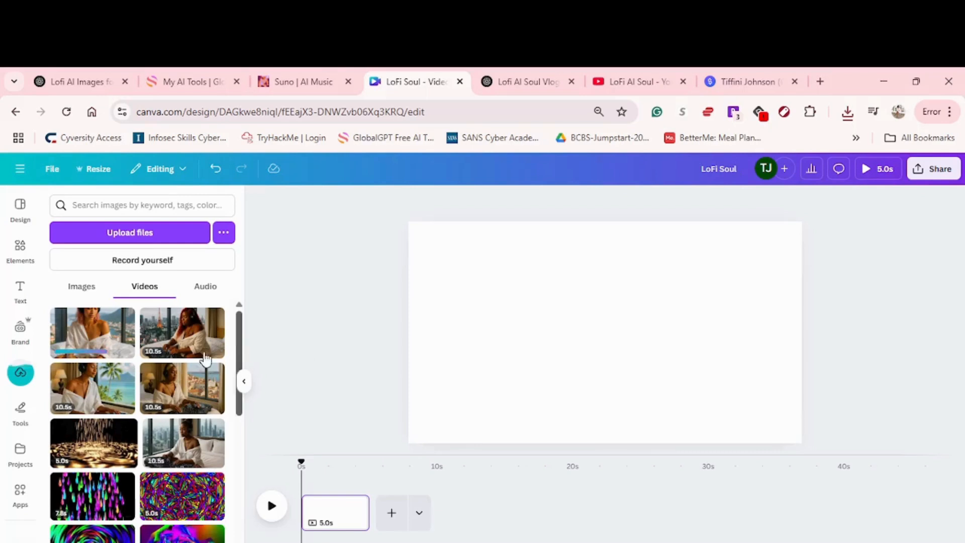
click(210, 287)
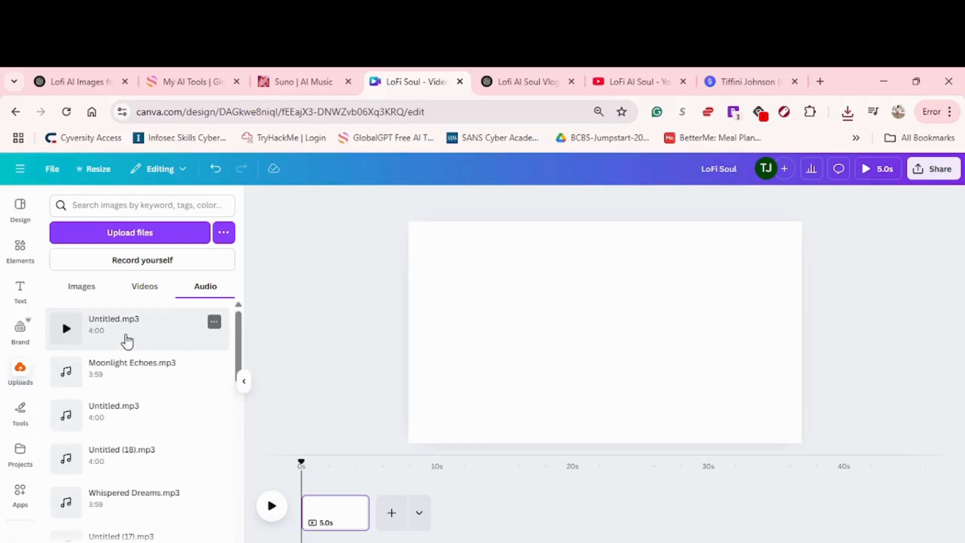
click(126, 239)
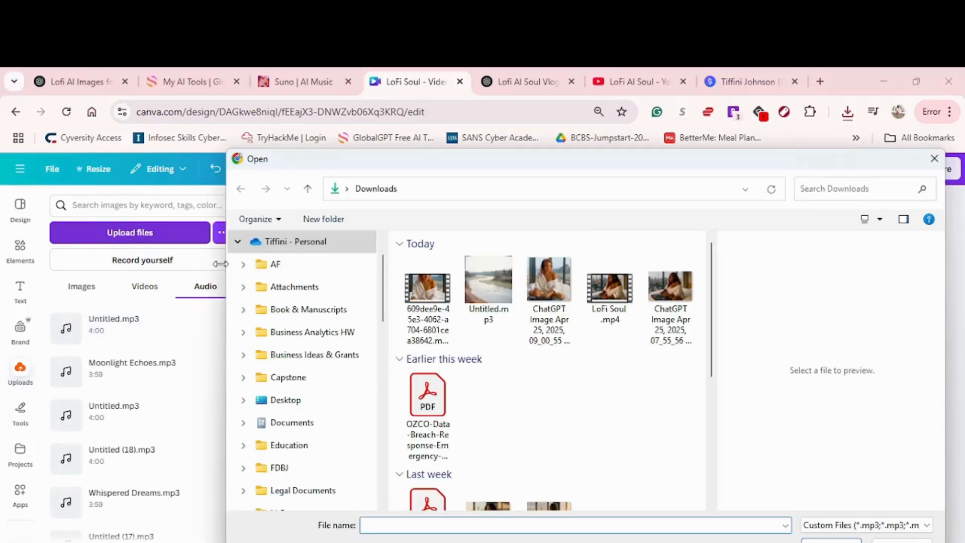
double_click(482, 296)
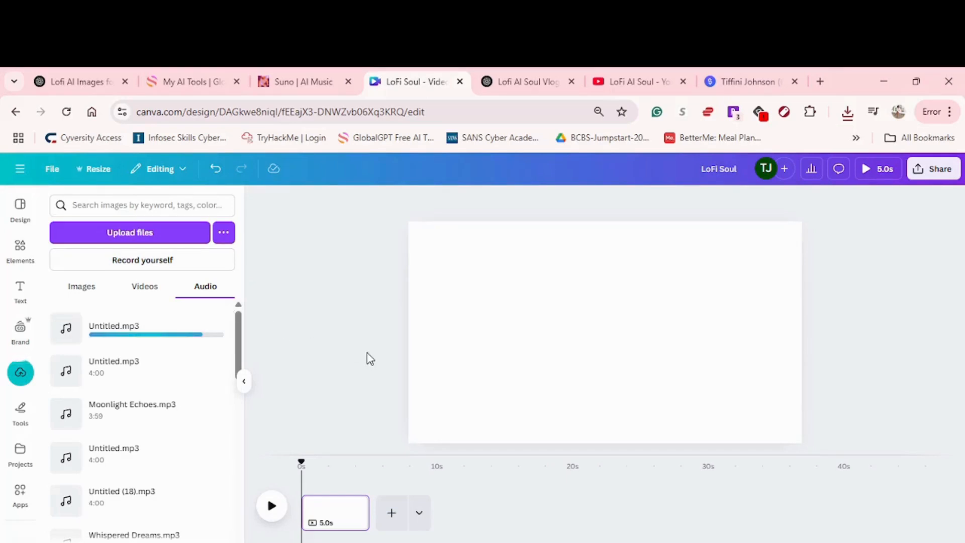
Set the blank page's timing to 10:00.
click(501, 393)
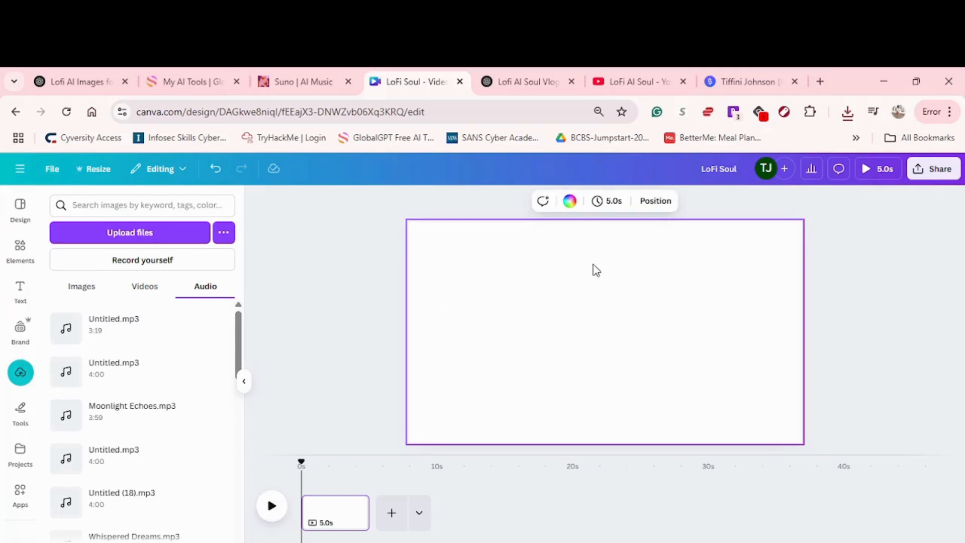
click(611, 203)
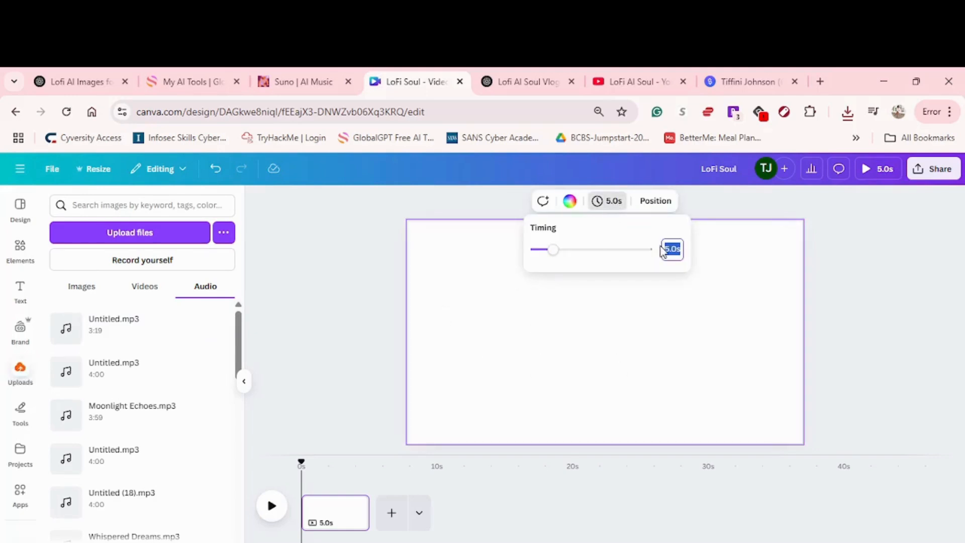
text(10:00)
key(Return)
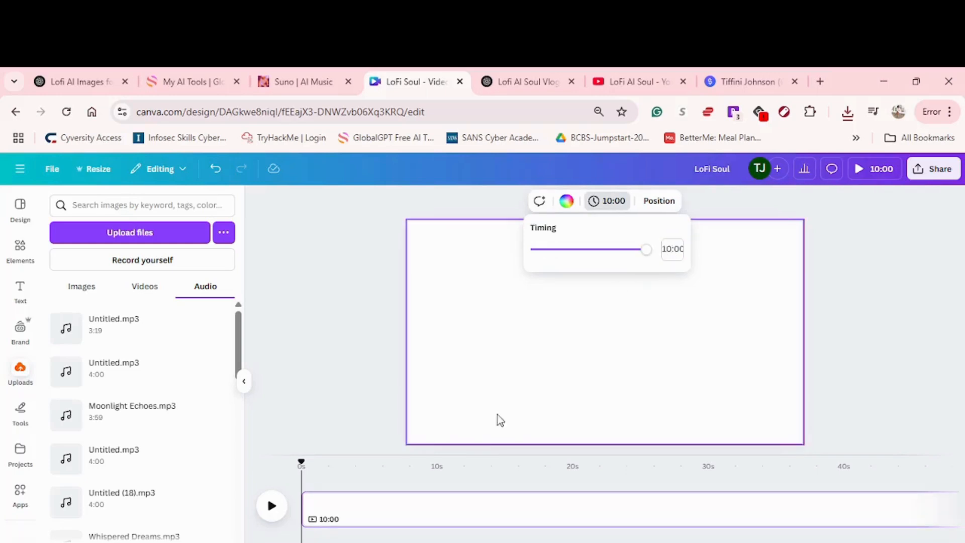
Fill the page with the uploaded pink-haired DJ video and duplicate the page.
click(146, 288)
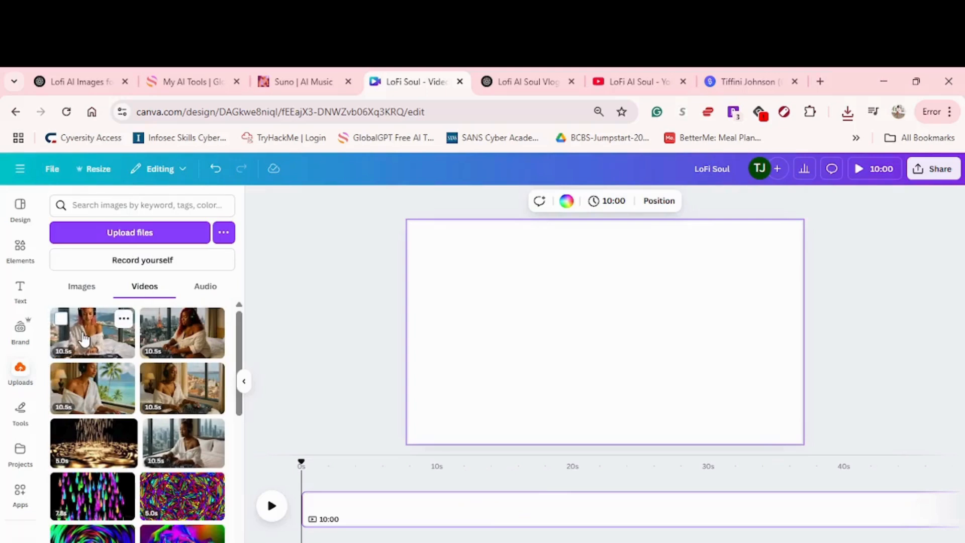
drag(84, 339, 341, 523)
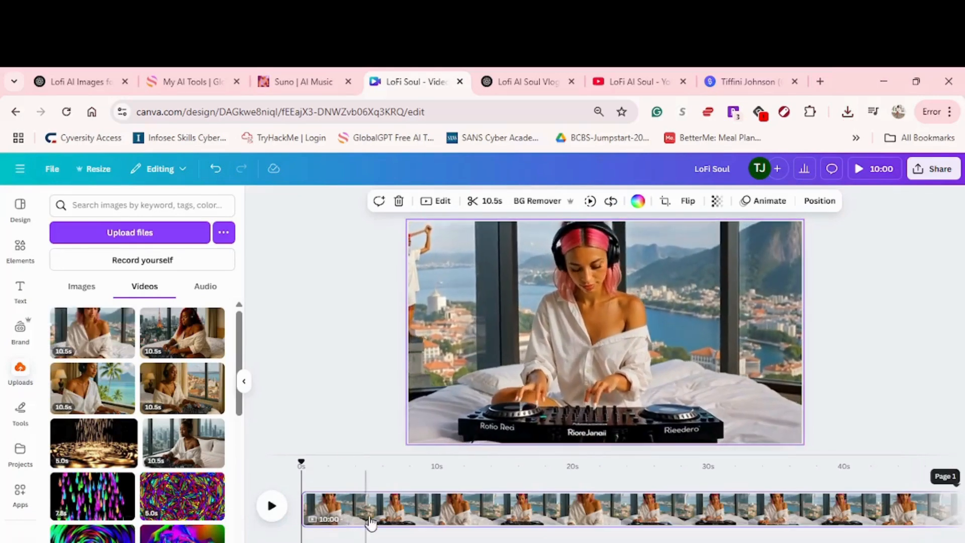
click(406, 514)
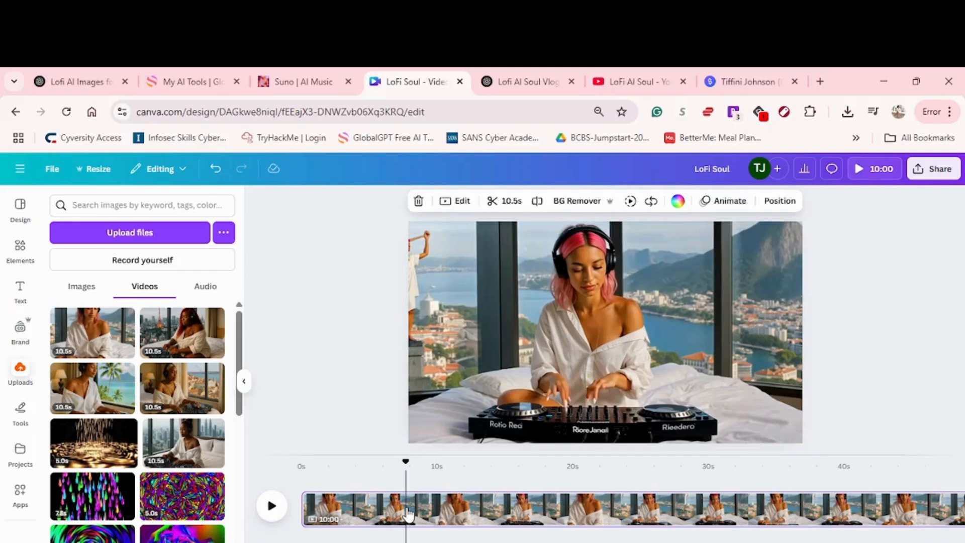
key(ctrl+d)
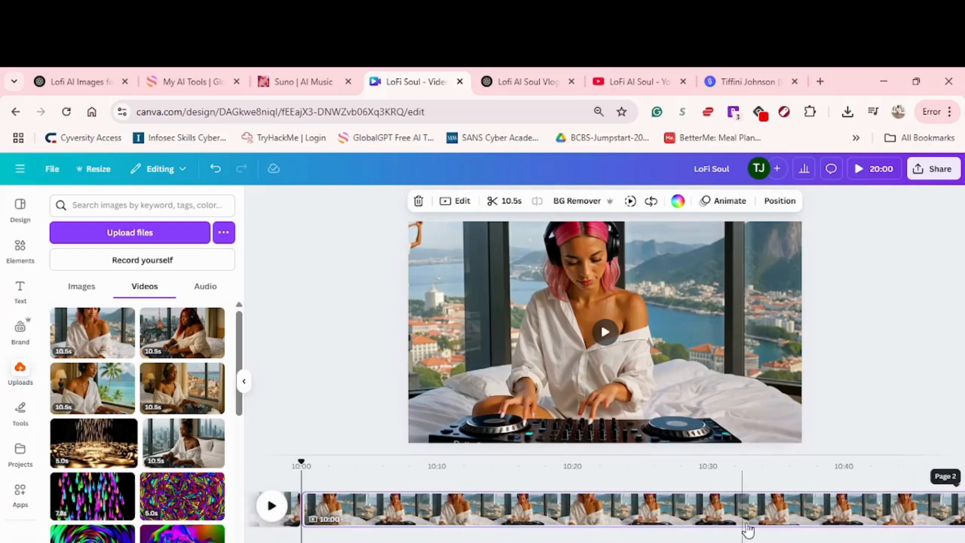
scroll(774, 525, left, 2)
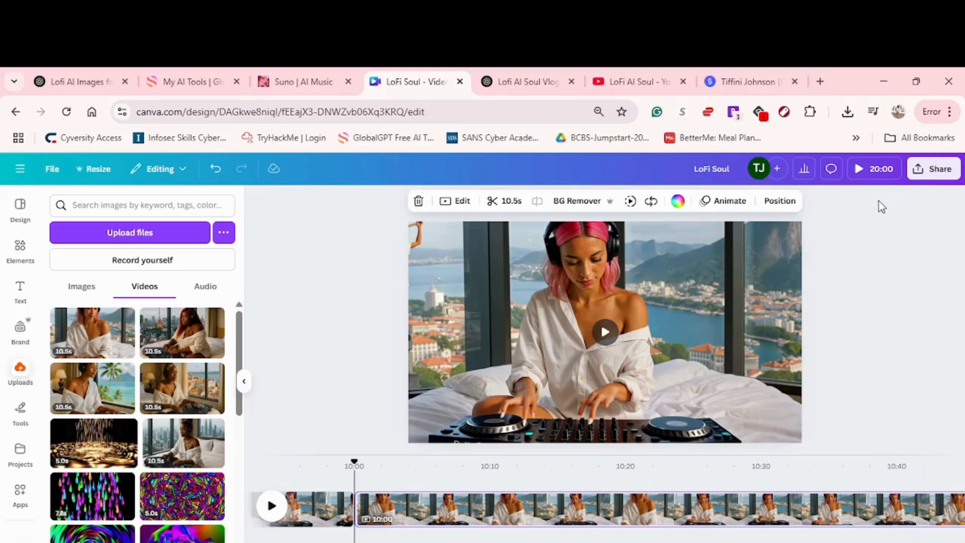
Preview the newly uploaded 3:19 Untitled.mp3 and add it as an audio track at the start of the timeline.
click(204, 297)
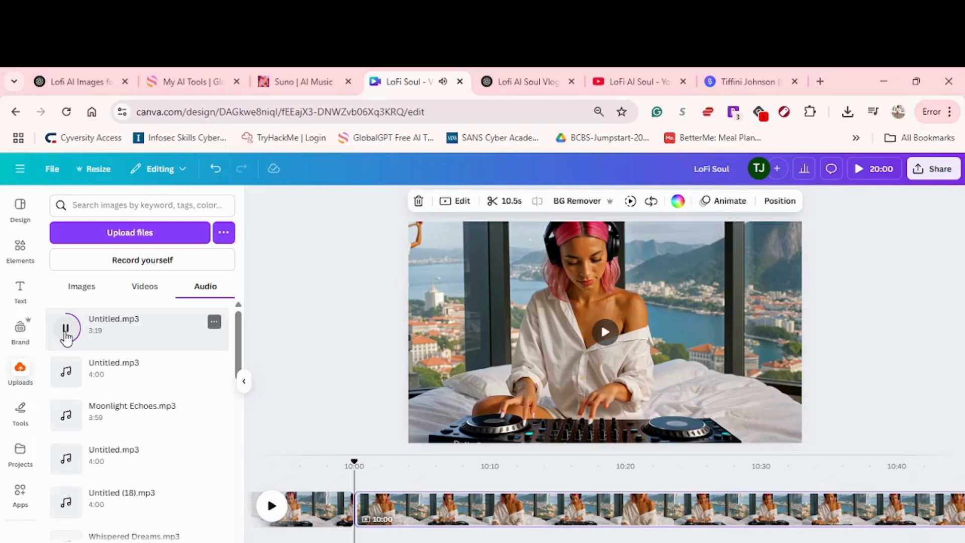
click(66, 333)
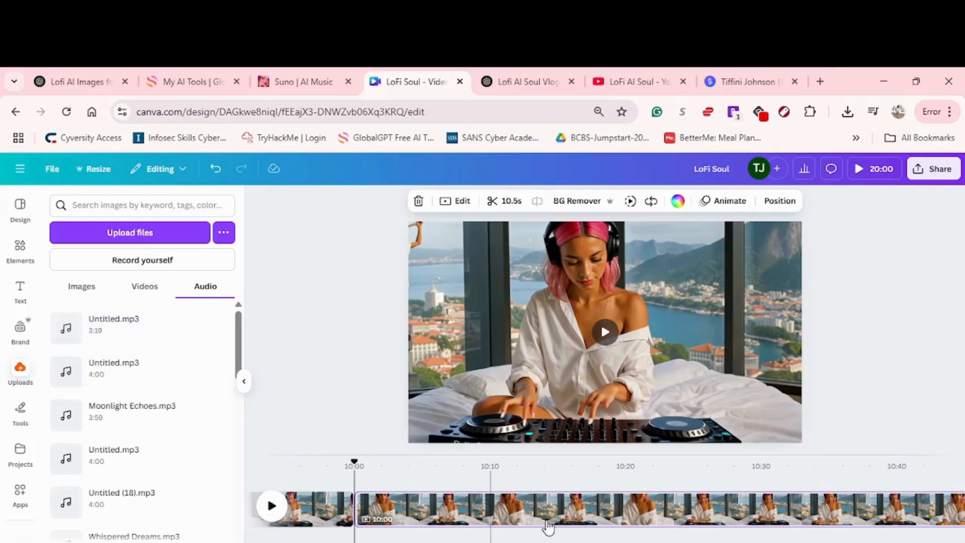
drag(627, 542, 271, 542)
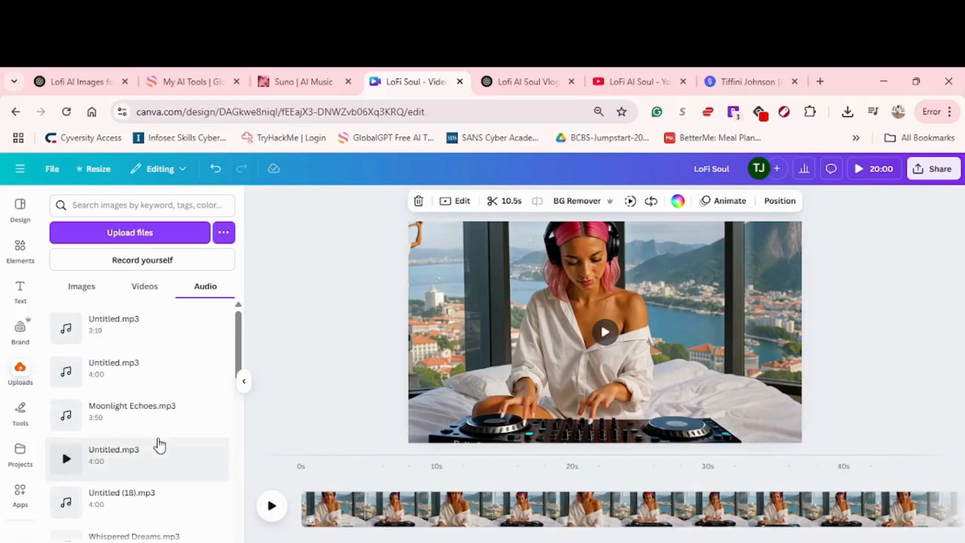
drag(106, 329, 305, 537)
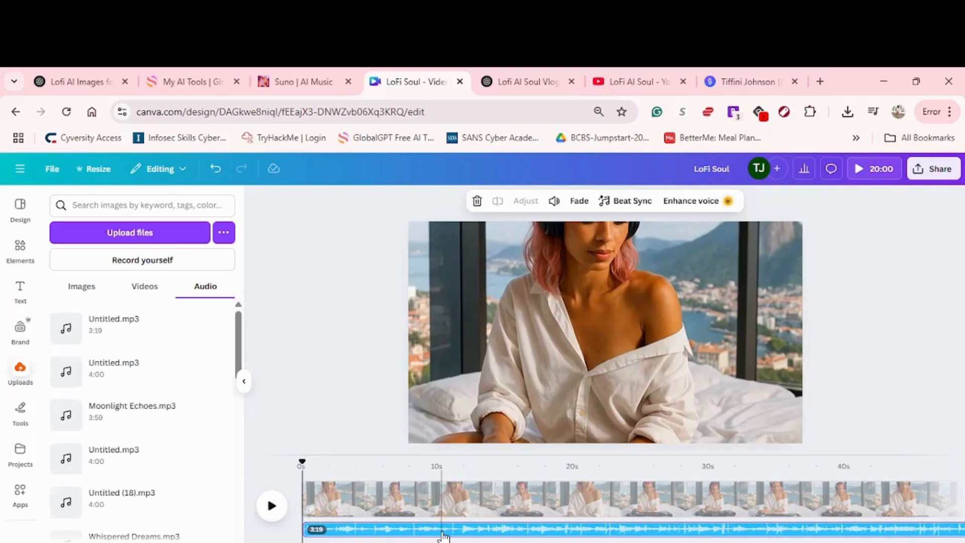
Inspect the audio track along the timeline to its 20:00 end and play back part of the video.
click(443, 535)
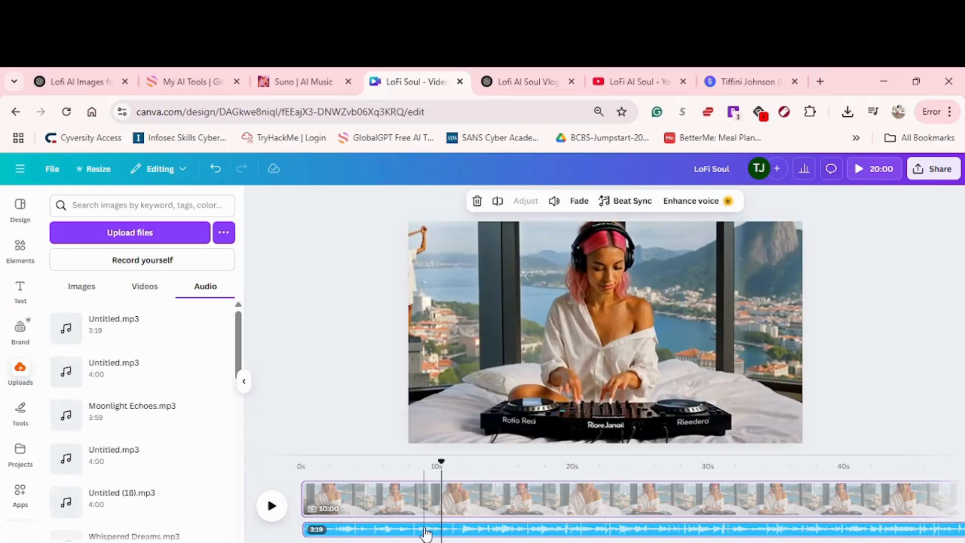
click(425, 532)
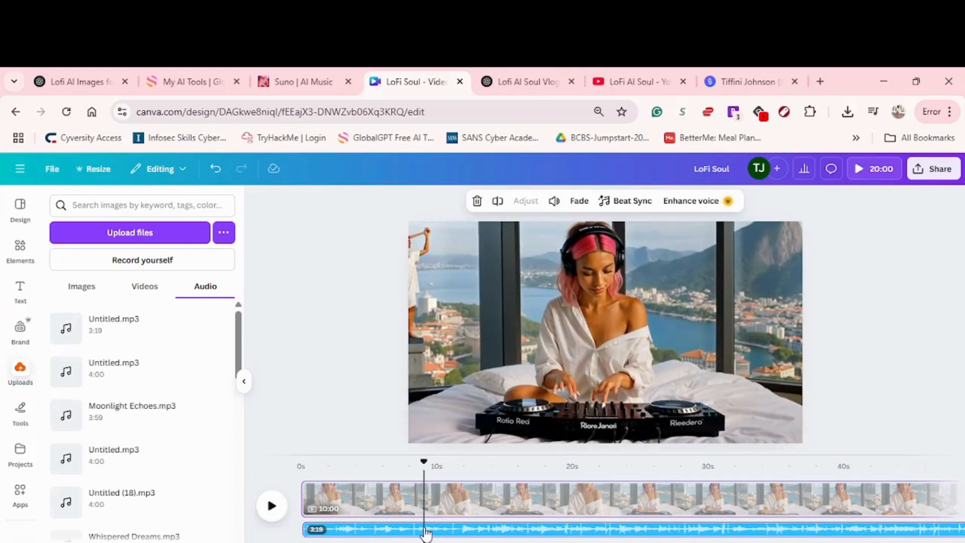
scroll(425, 534, right, 20)
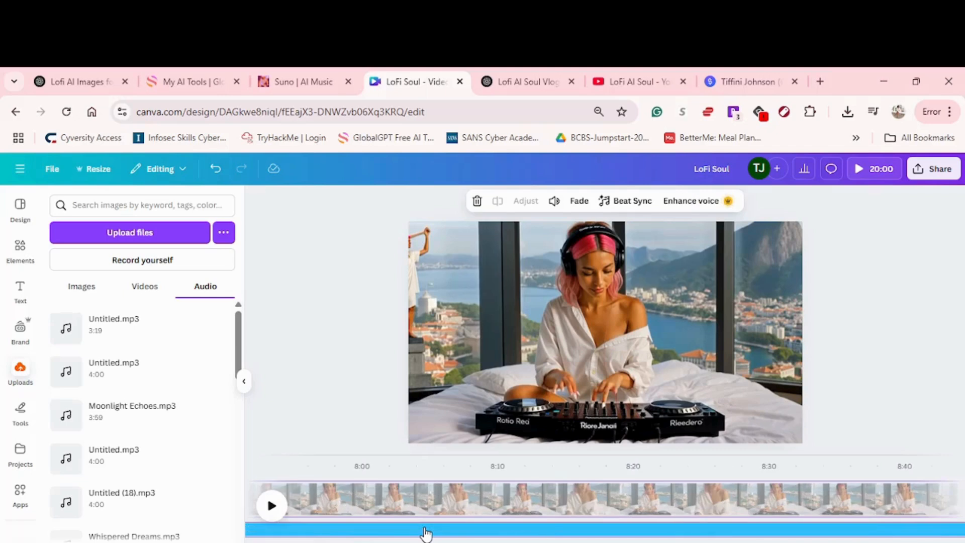
scroll(426, 533, right, 20)
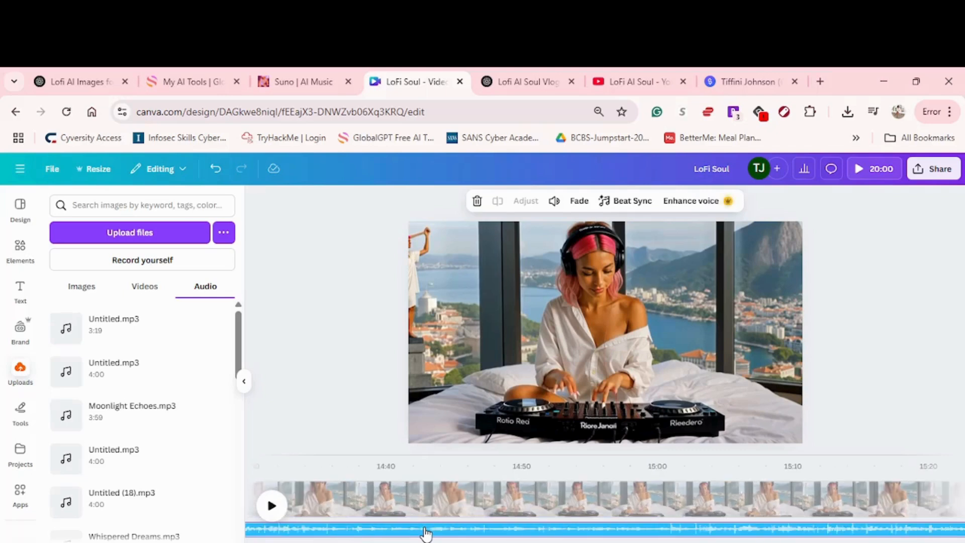
scroll(425, 534, right, 15)
scroll(426, 534, right, 5)
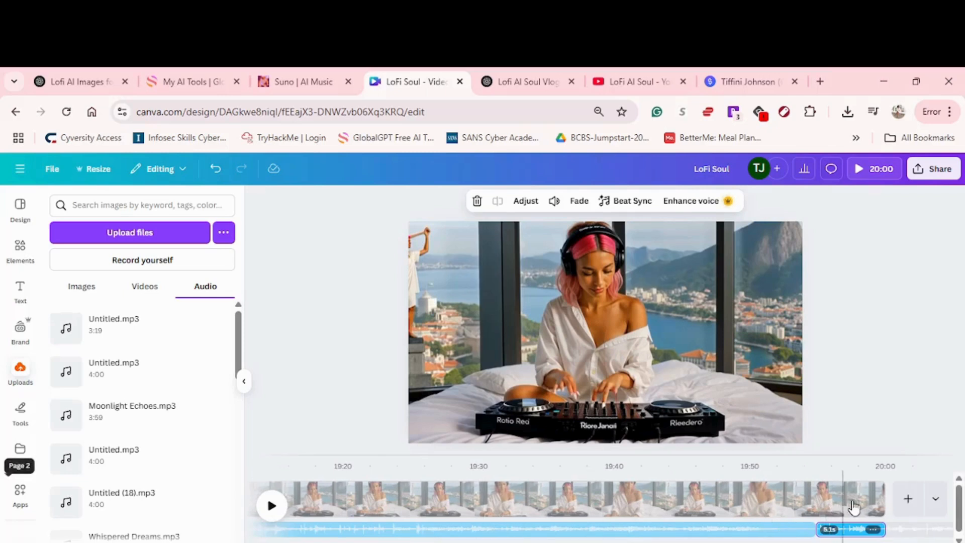
click(271, 505)
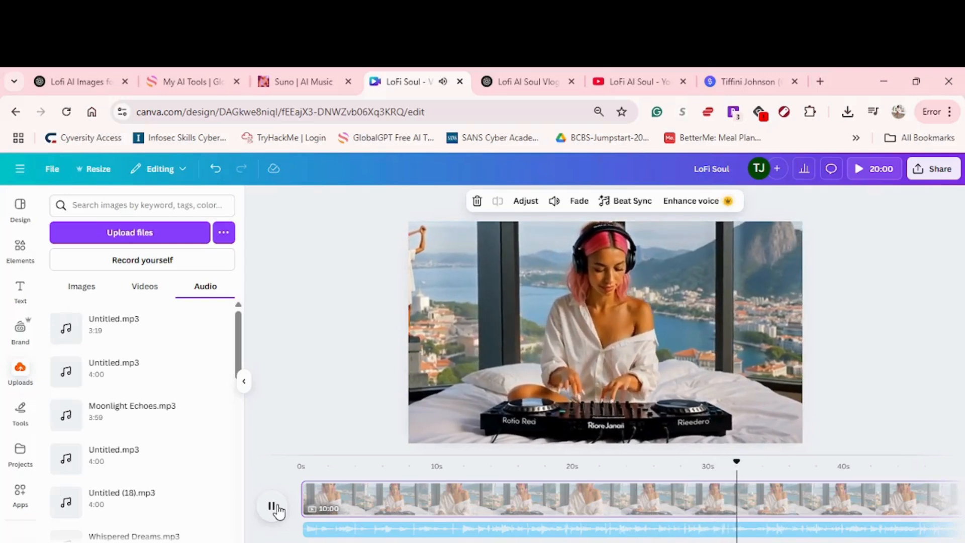
click(277, 509)
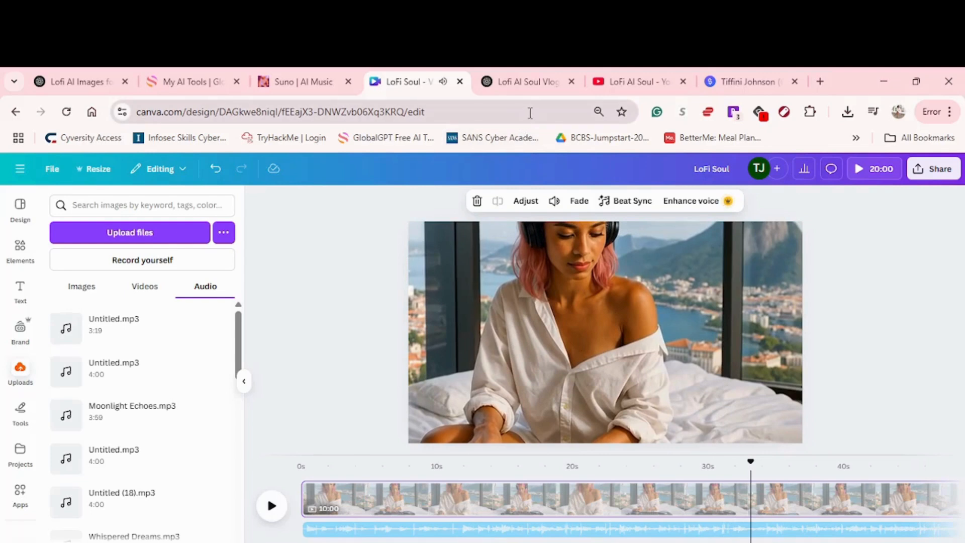
Open the LoFi Soul design's download settings for an MP4 video.
click(933, 169)
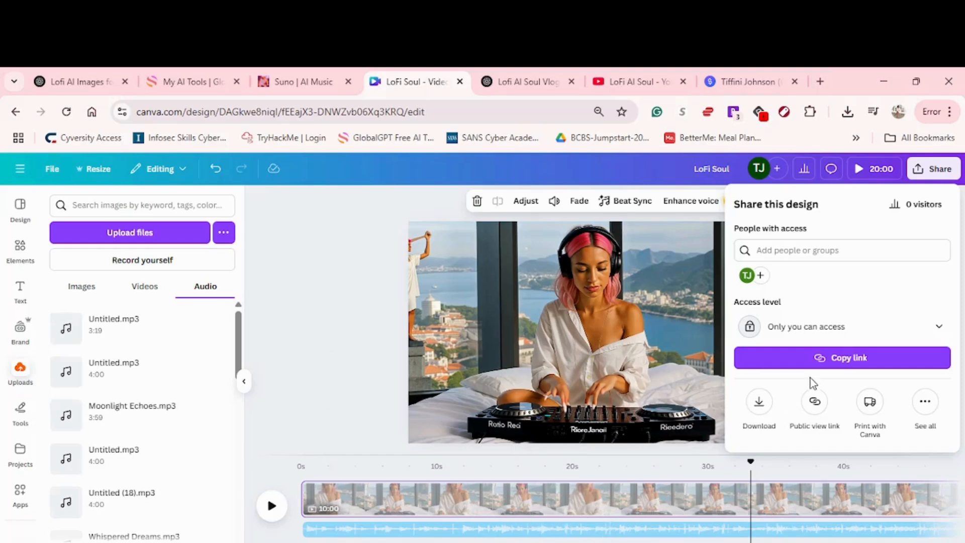
click(759, 402)
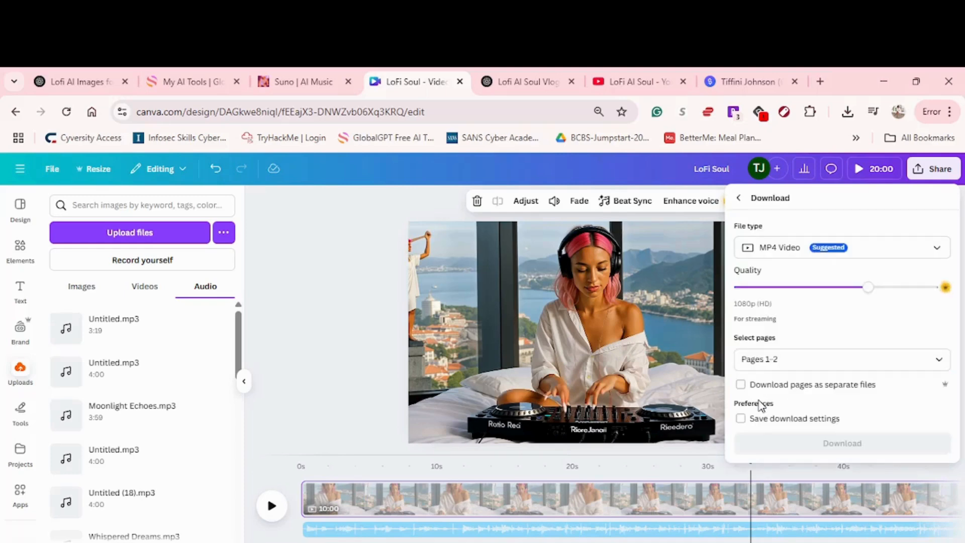
Switch to the Lofi AI Soul Vlog chat in ChatGPT and submit "Create a Lofi Title and Description for a slow brazil themed instrumental".
click(518, 82)
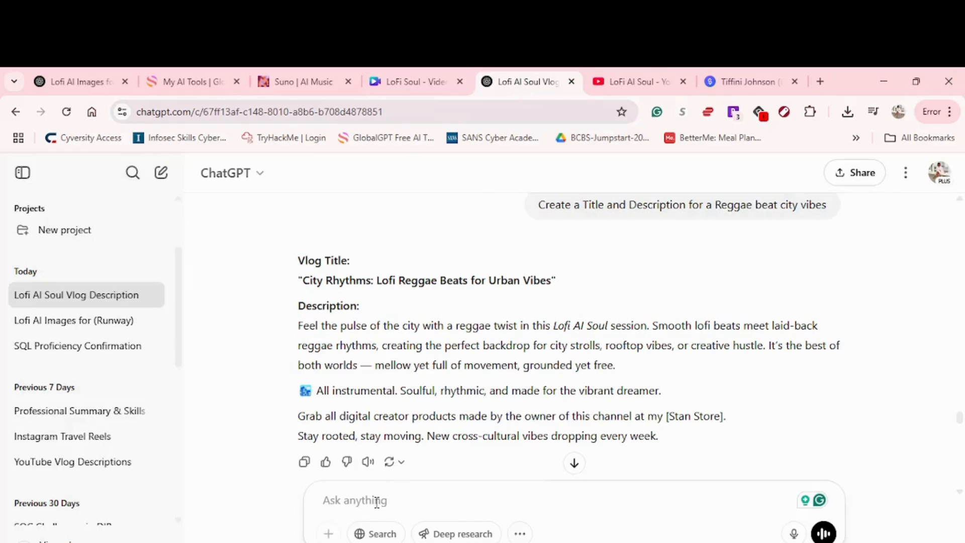
text(cReate)
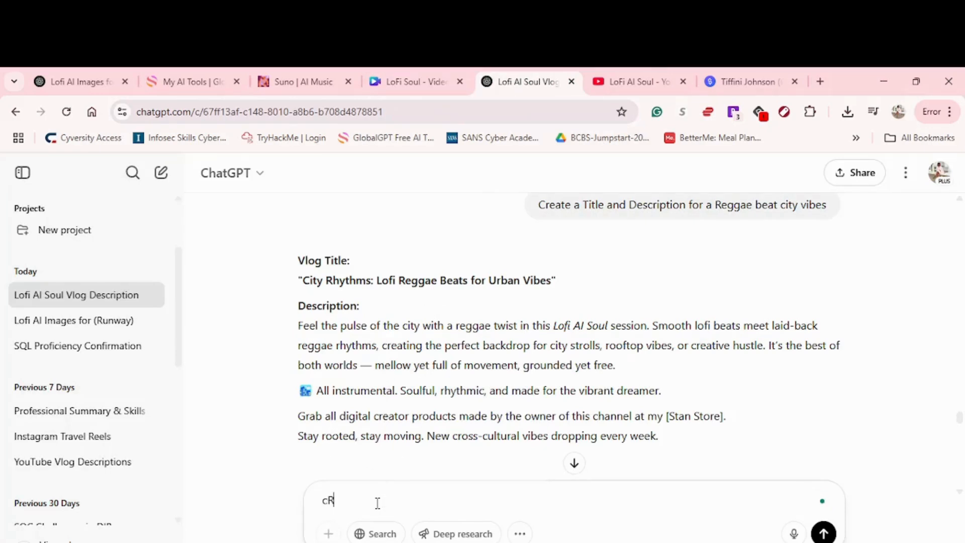
key(BackSpace)
key(BackSpace)
key(BackSpace)
key(BackSpace)
key(BackSpace)
key(BackSpace)
text(Create a Lofi )
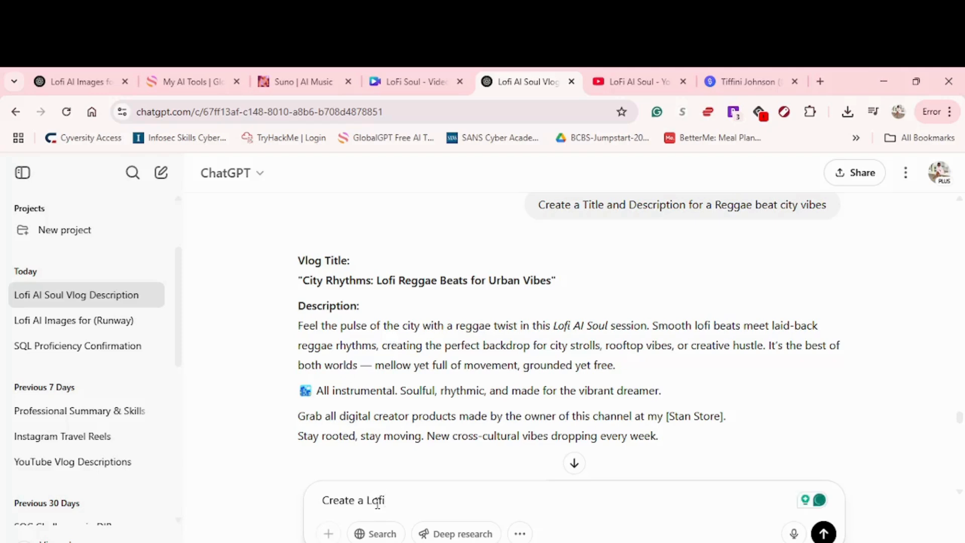
text(Title a)
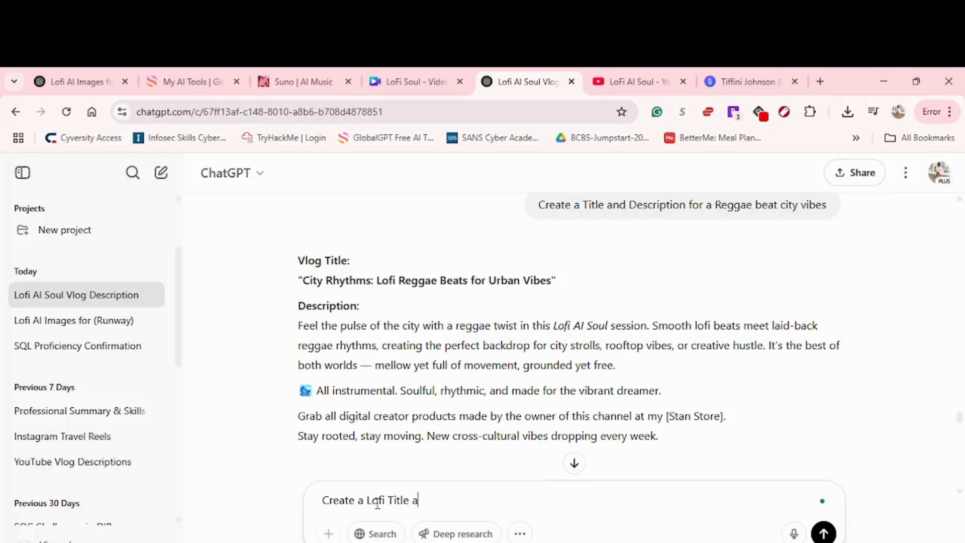
text(nd Descrip)
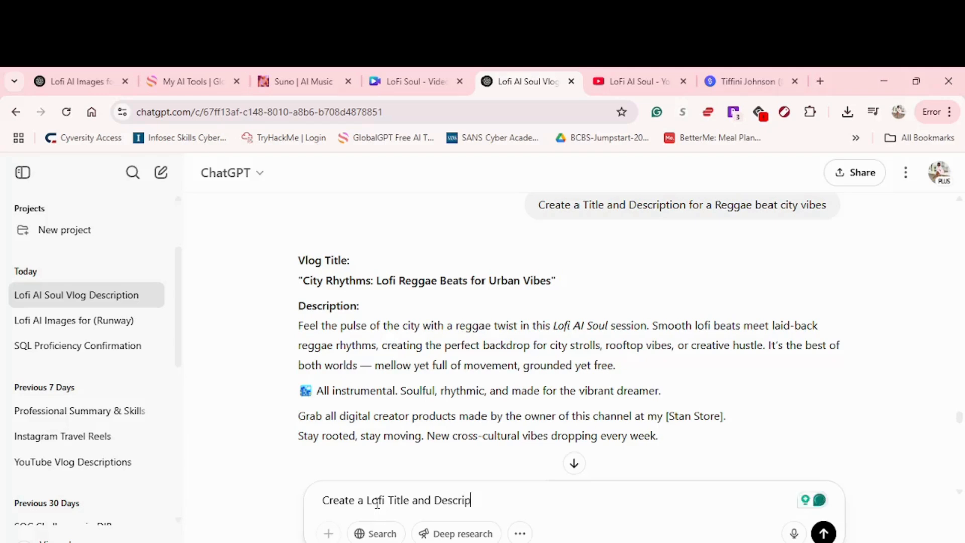
text(tion for )
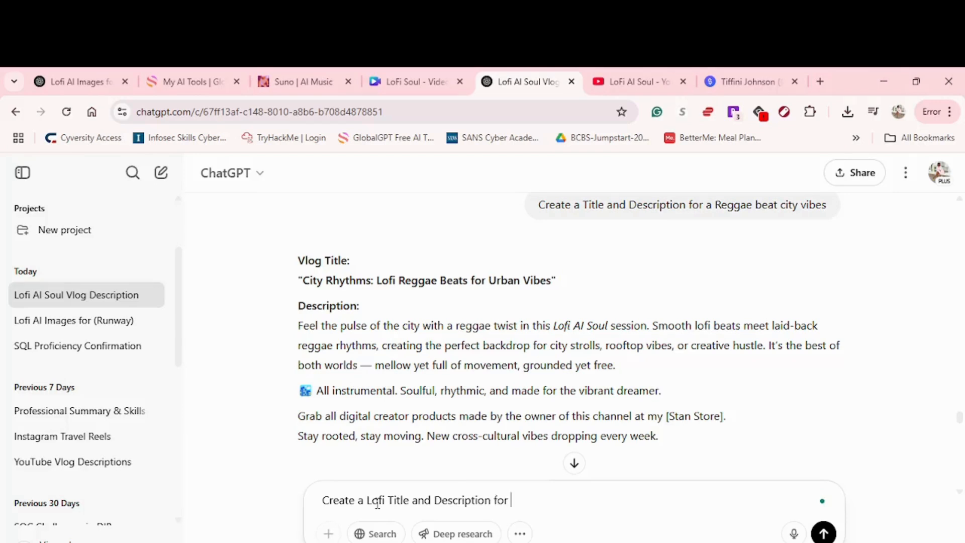
text(a slow )
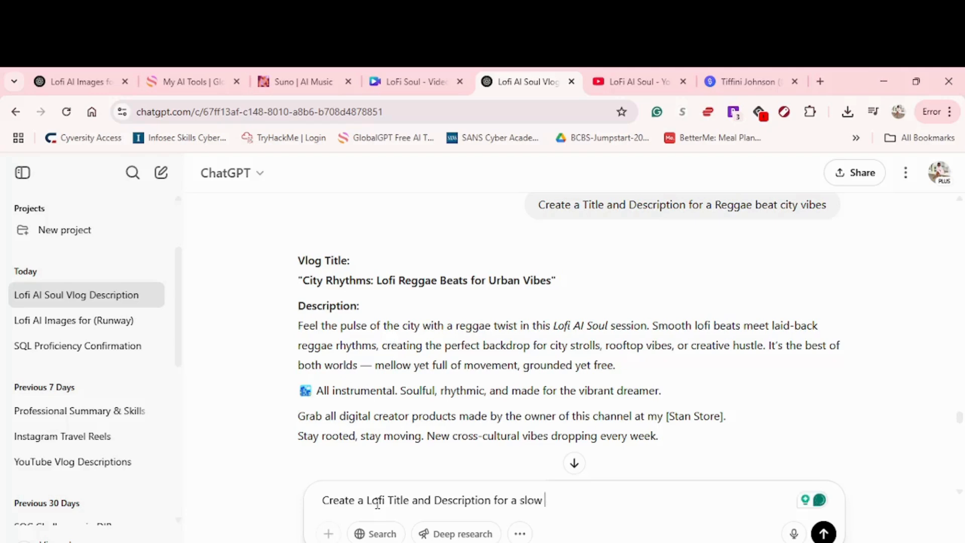
text(brazil)
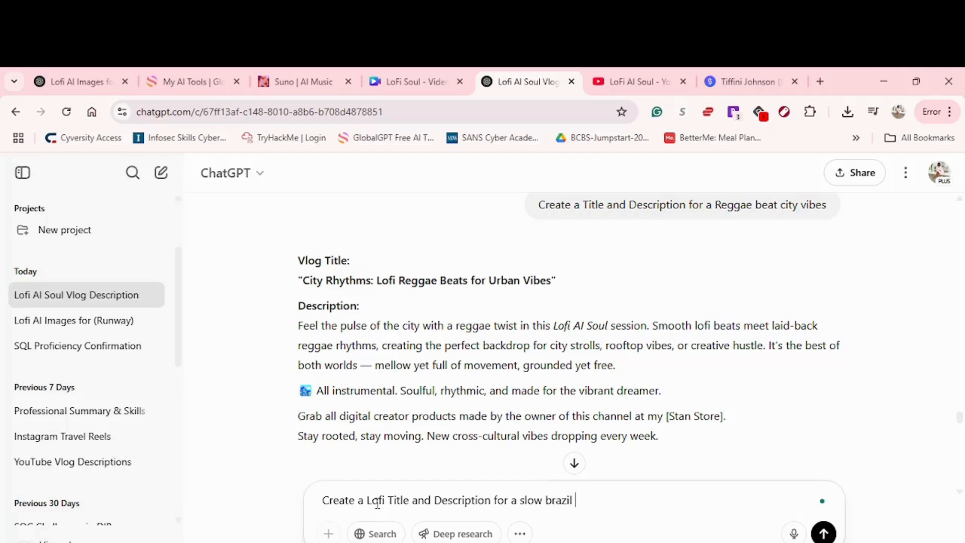
text( then)
key(BackSpace)
key(BackSpace)
text(emed)
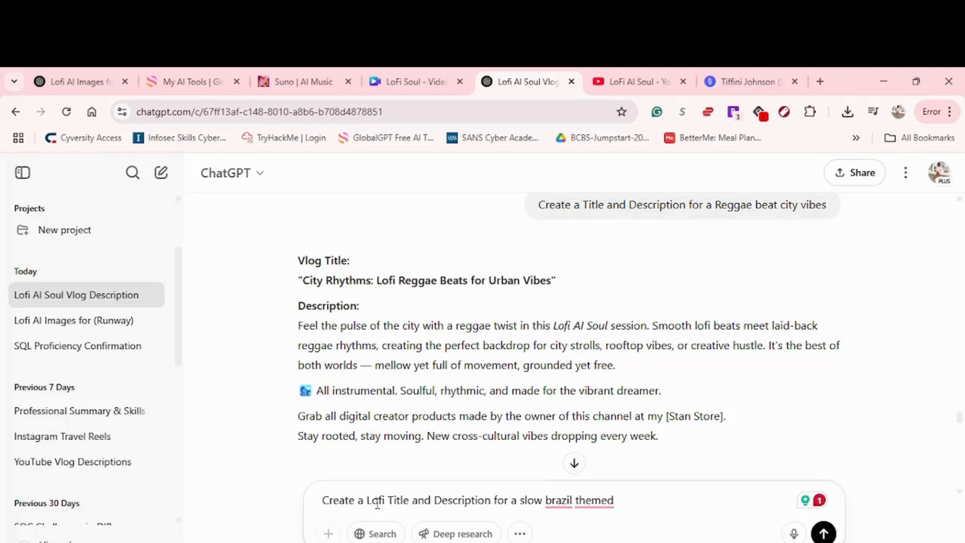
text(son)
key(BackSpace)
text(instrumental)
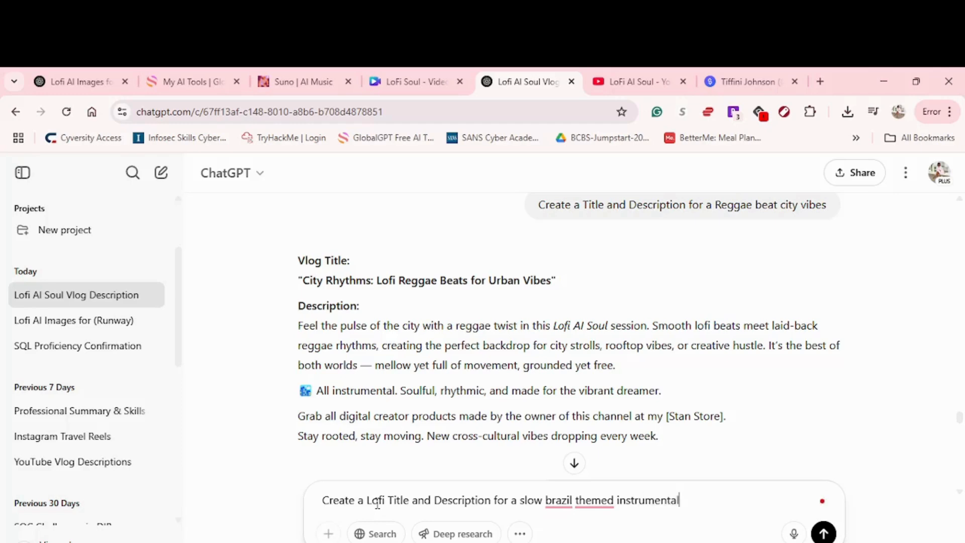
key(Return)
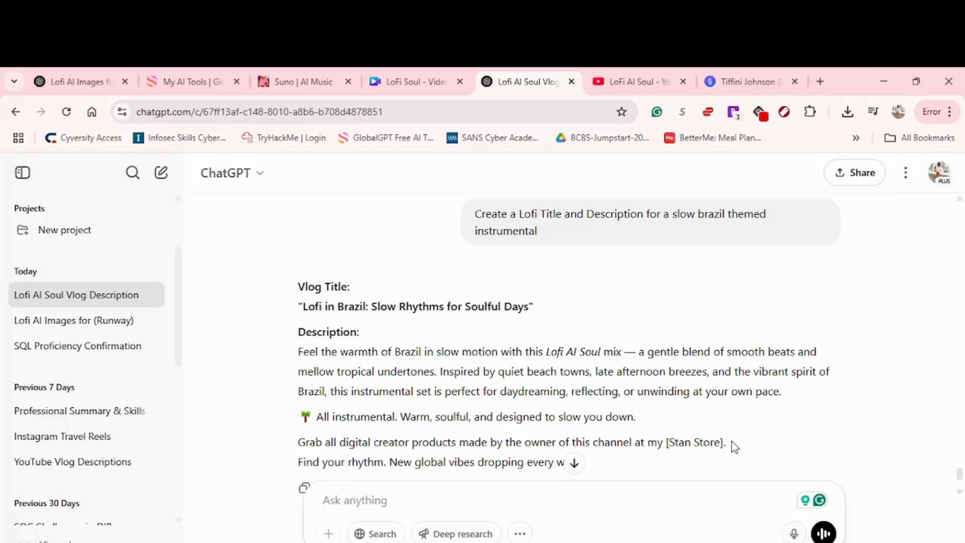
View the Stan Store page, and review the LoFi AI Soul channel's full description and links on YouTube.
click(743, 83)
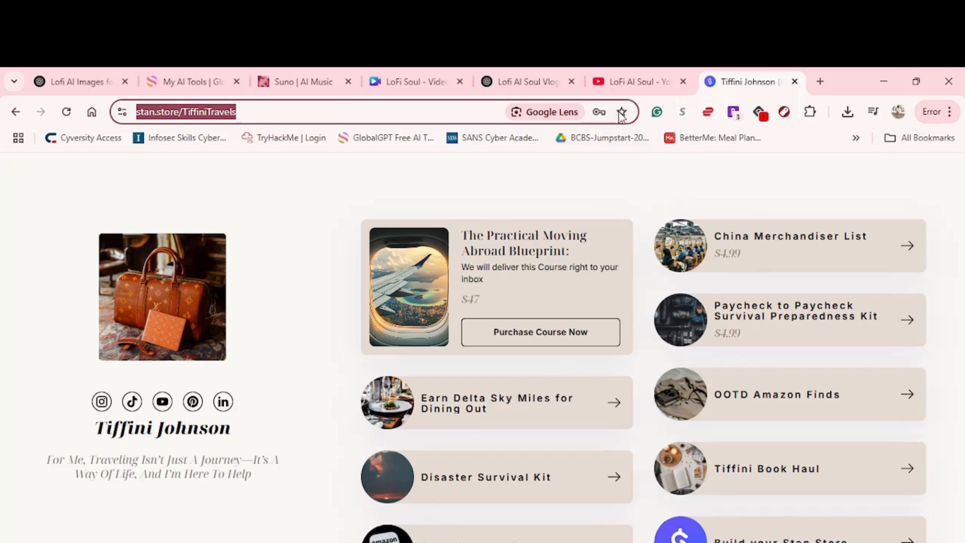
click(637, 83)
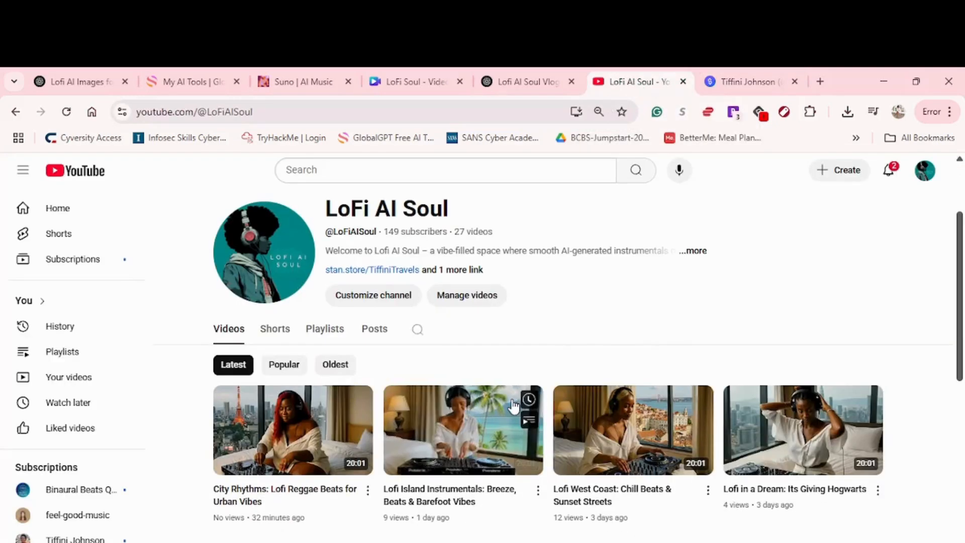
scroll(514, 406, up, 1)
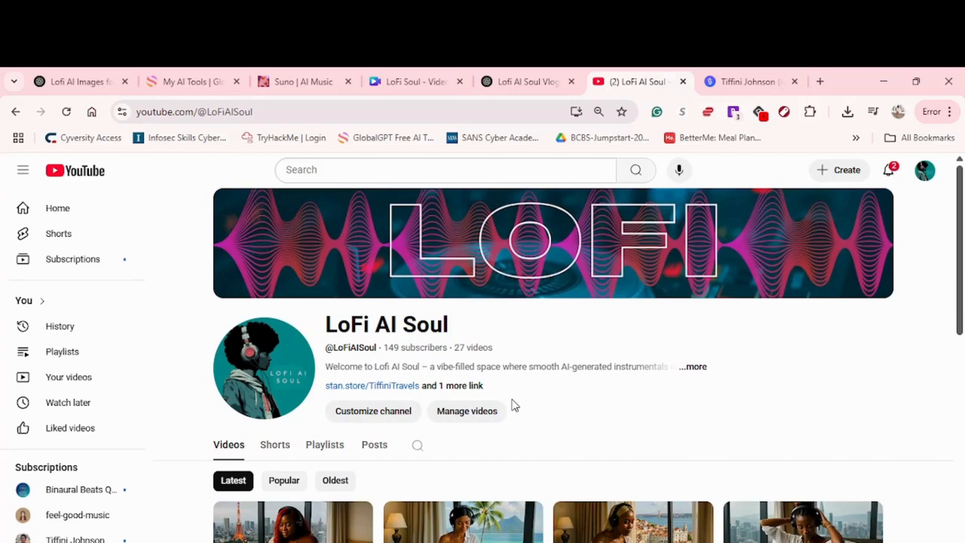
scroll(514, 406, down, 1)
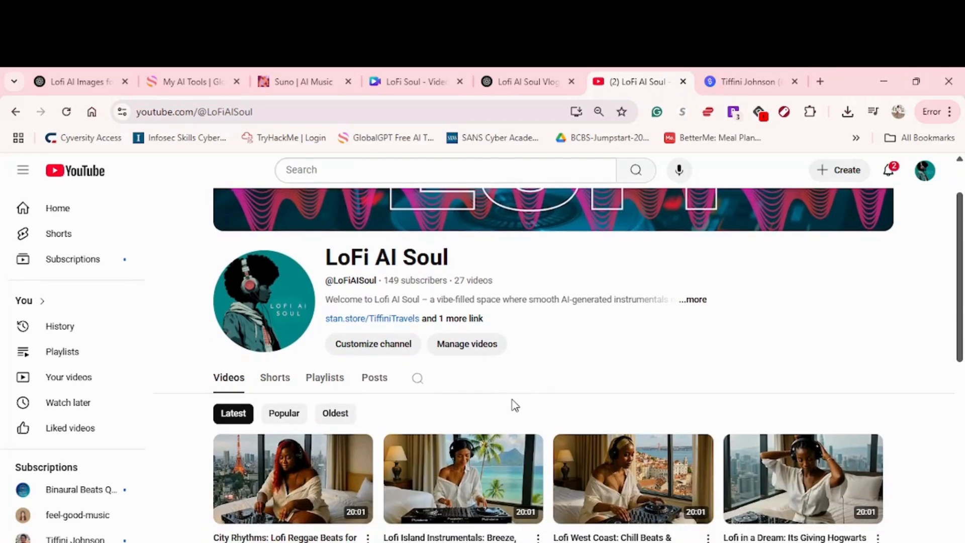
click(695, 303)
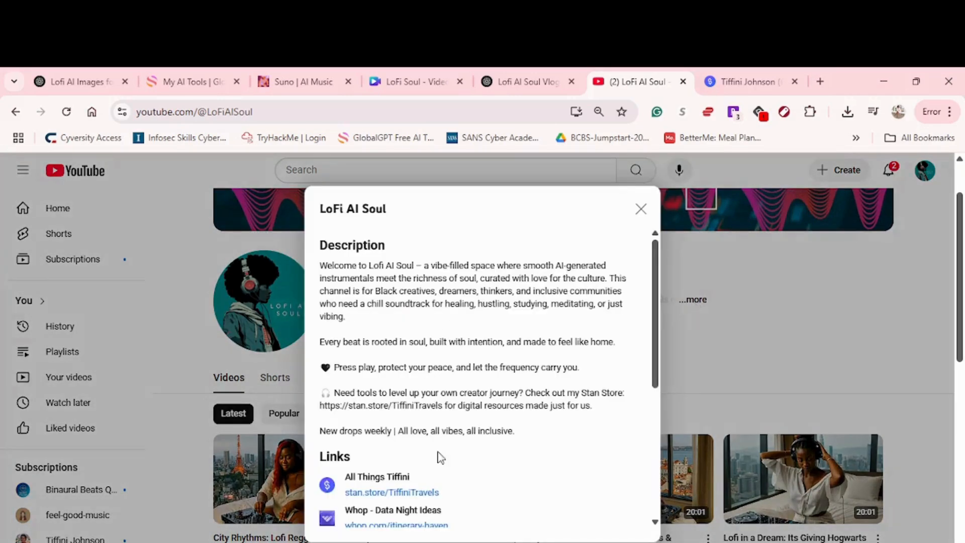
scroll(477, 497, down, 1)
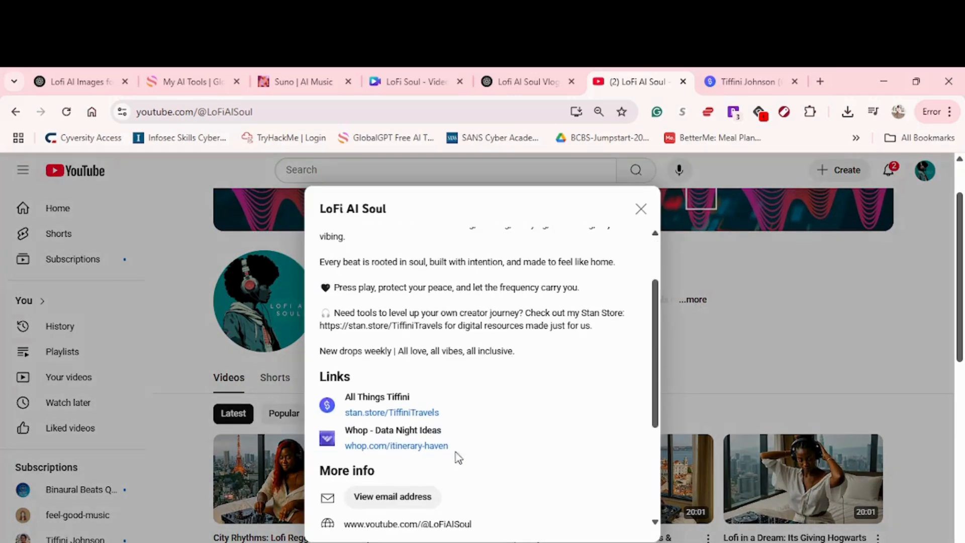
click(642, 215)
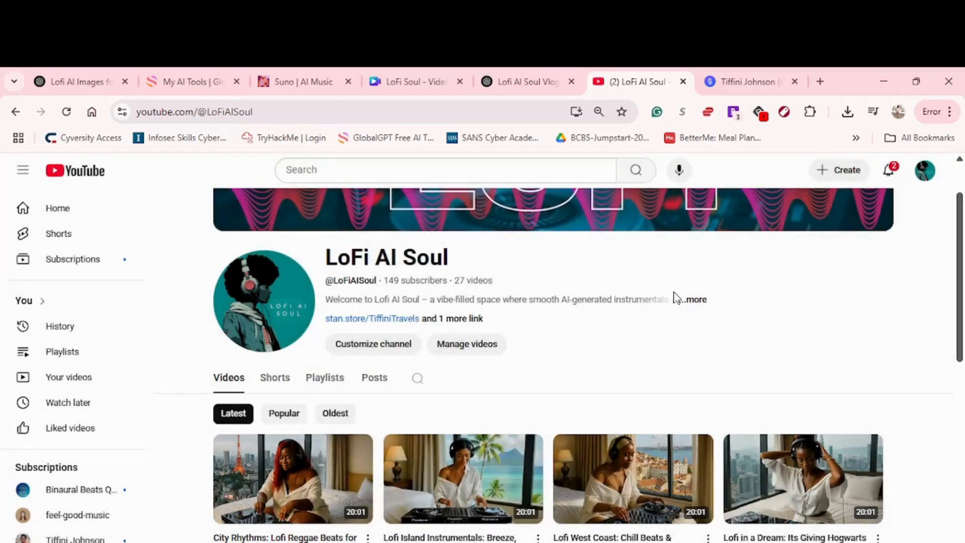
Browse the latest videos on the LoFi AI Soul channel page.
scroll(695, 356, down, 3)
scroll(694, 354, down, 3)
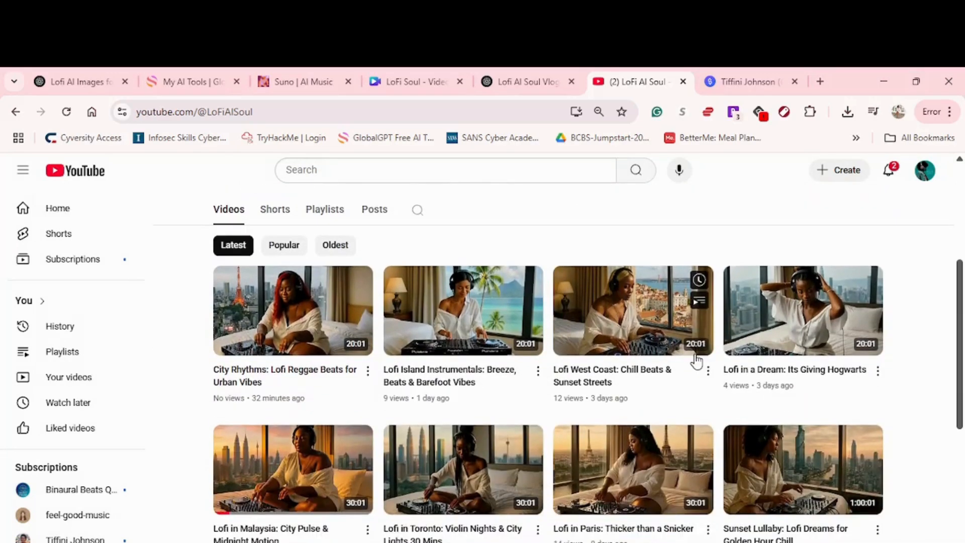
scroll(695, 354, up, 1)
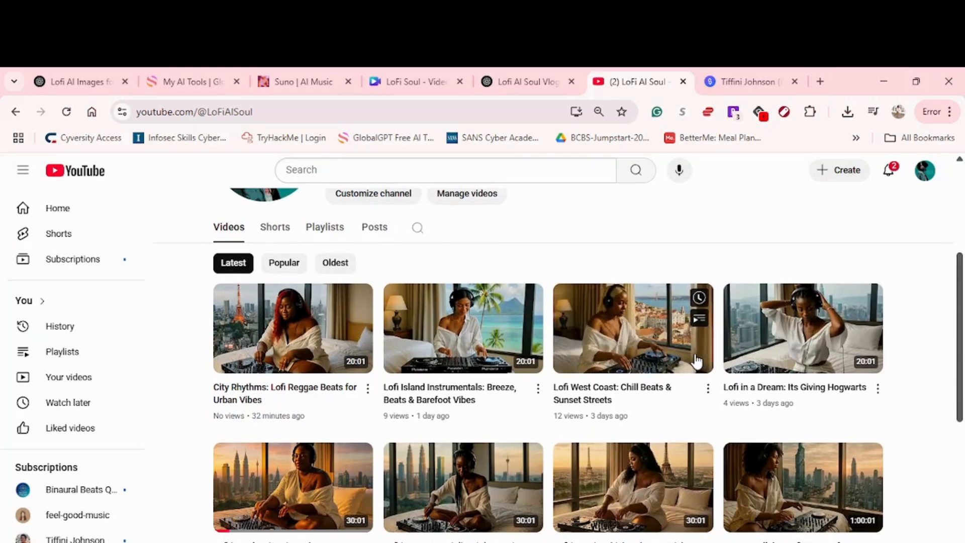
scroll(696, 361, up, 1)
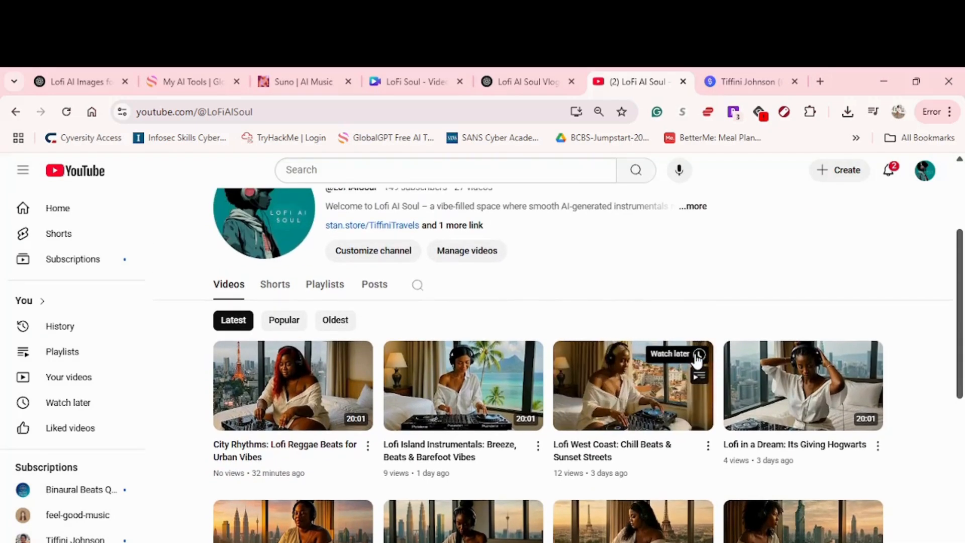
scroll(696, 361, up, 1)
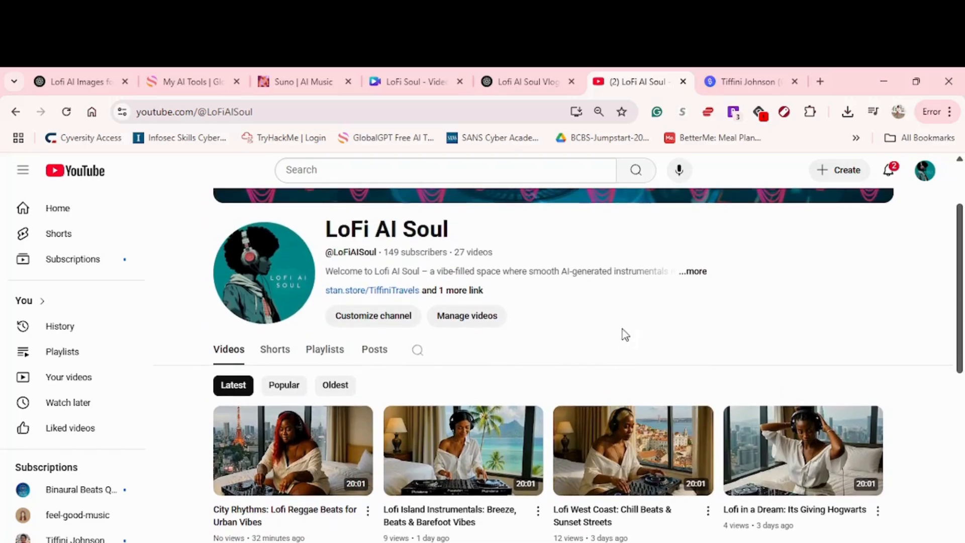